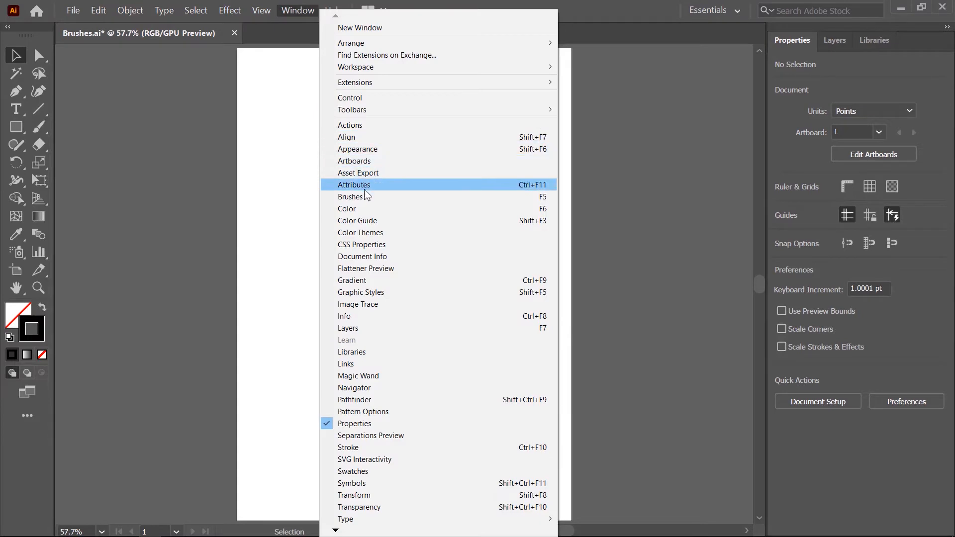
Step: Show the Brushes panel, dock it beside the Properties panel, collapse the dock to icons and reopen Brushes from there
{"action": "left_click", "coordinate": [366, 198]}
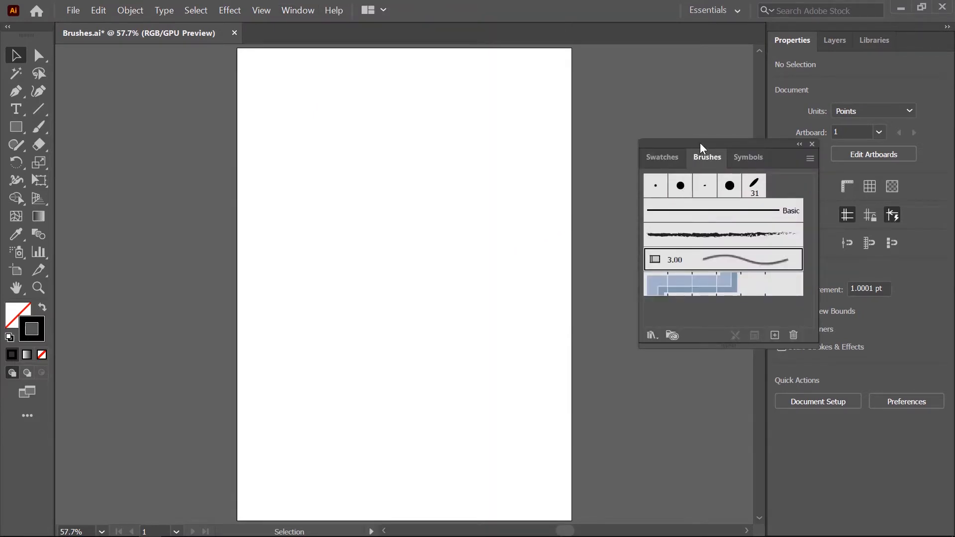
{"action": "left_click_drag", "start_coordinate": [701, 148], "coordinate": [756, 145]}
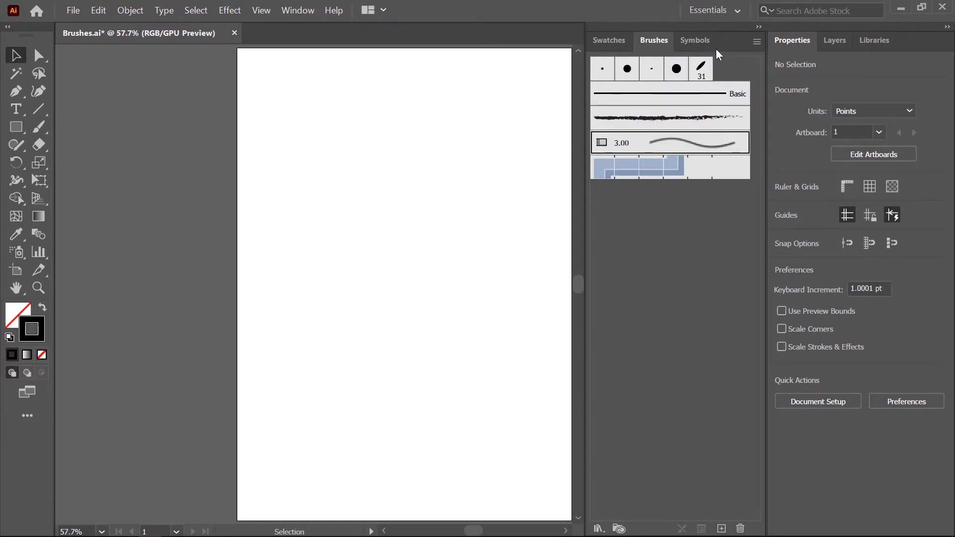
{"action": "left_click", "coordinate": [758, 27]}
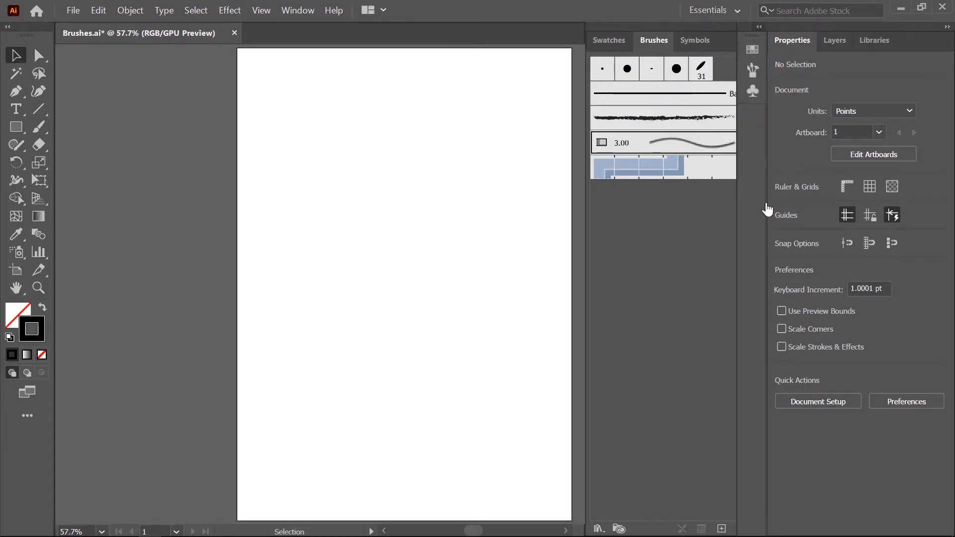
{"action": "left_click", "coordinate": [751, 66]}
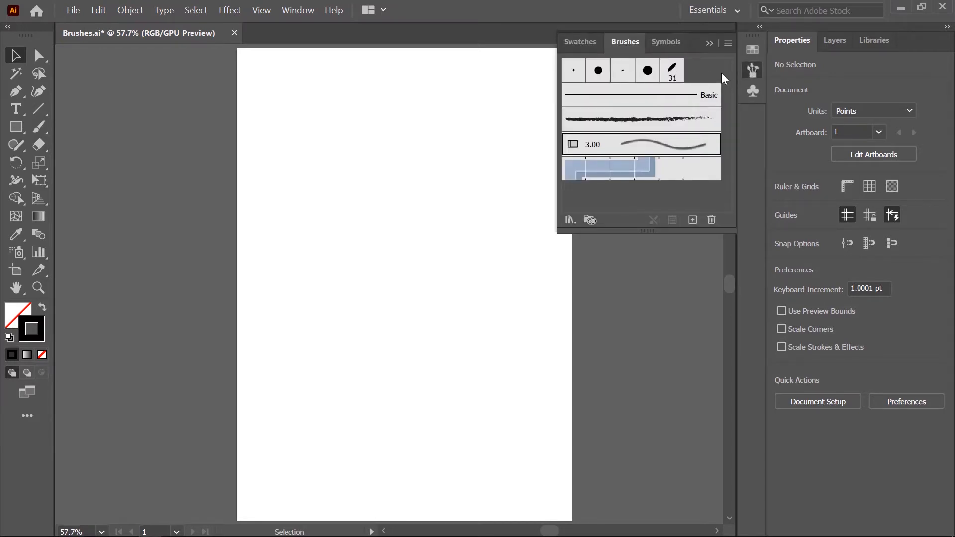
{"action": "left_click", "coordinate": [753, 71]}
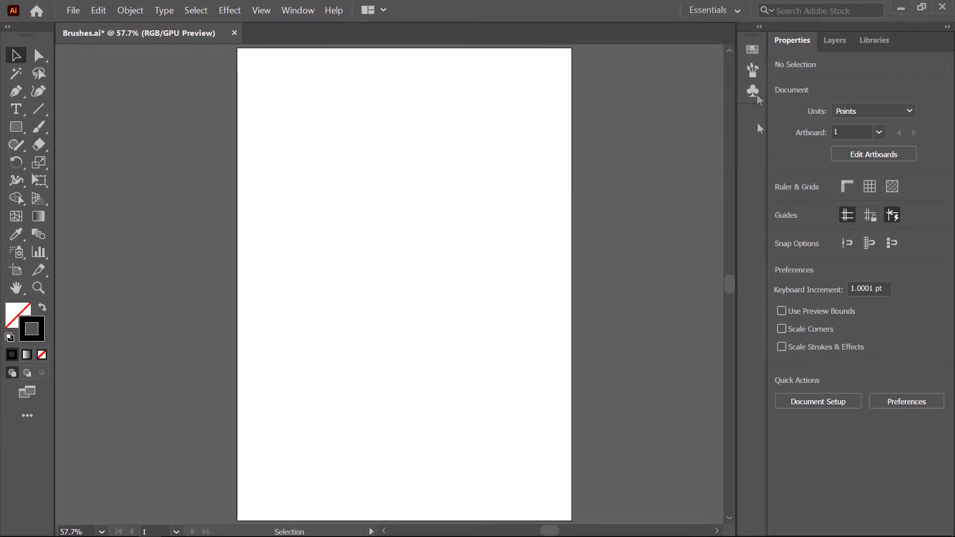
{"action": "left_click", "coordinate": [753, 71]}
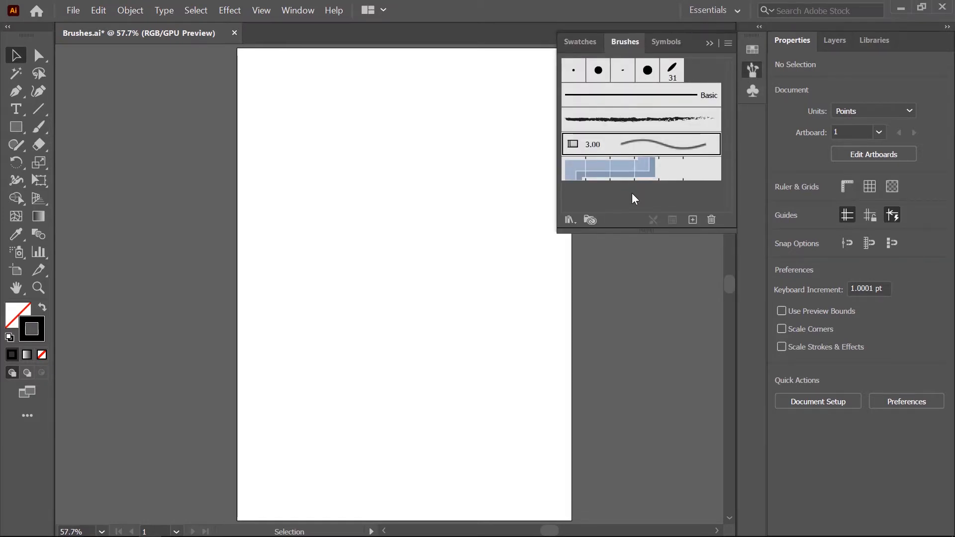
Step: Create a new calligraphic brush with a 43° angle, 49% roundness and a size of 22 pt
{"action": "left_click", "coordinate": [692, 220]}
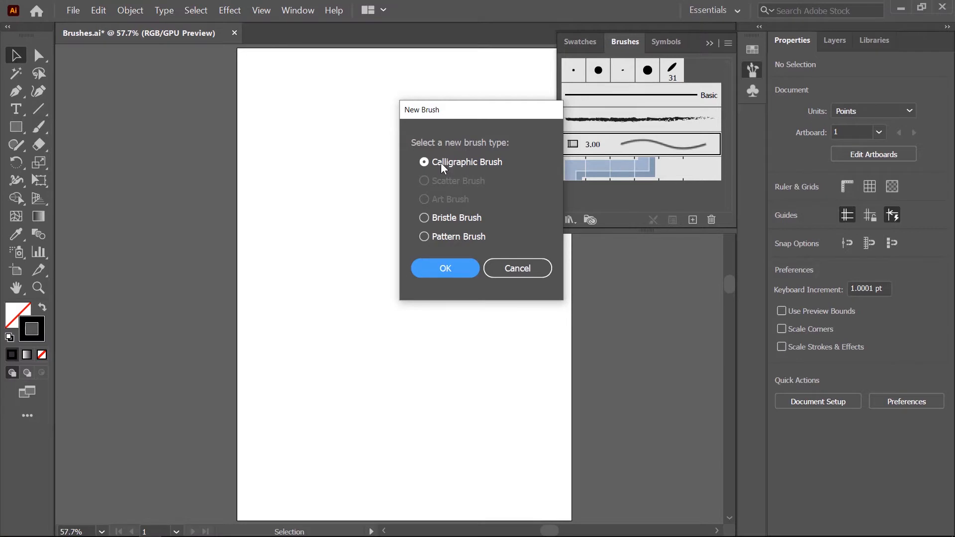
{"action": "left_click", "coordinate": [425, 162]}
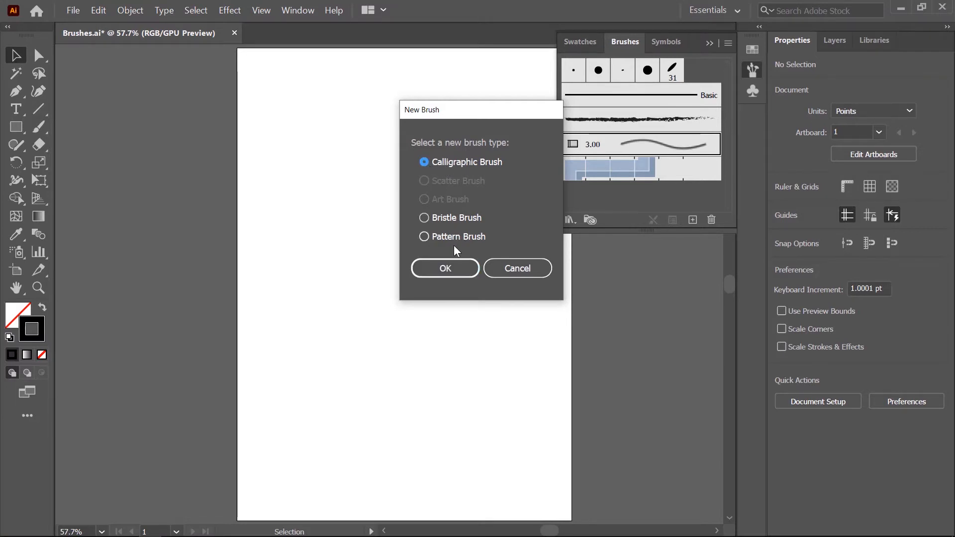
{"action": "left_click", "coordinate": [443, 269]}
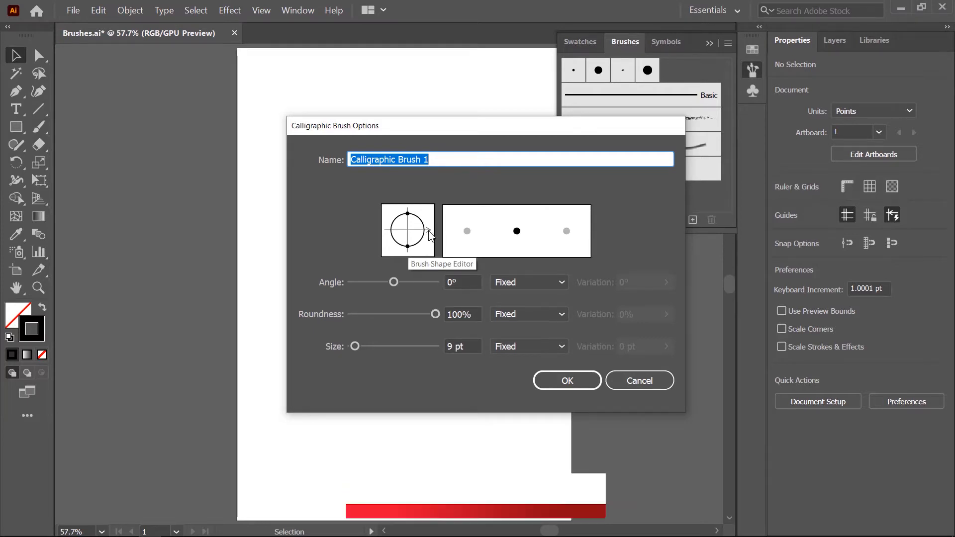
{"action": "left_click_drag", "start_coordinate": [431, 236], "coordinate": [425, 215]}
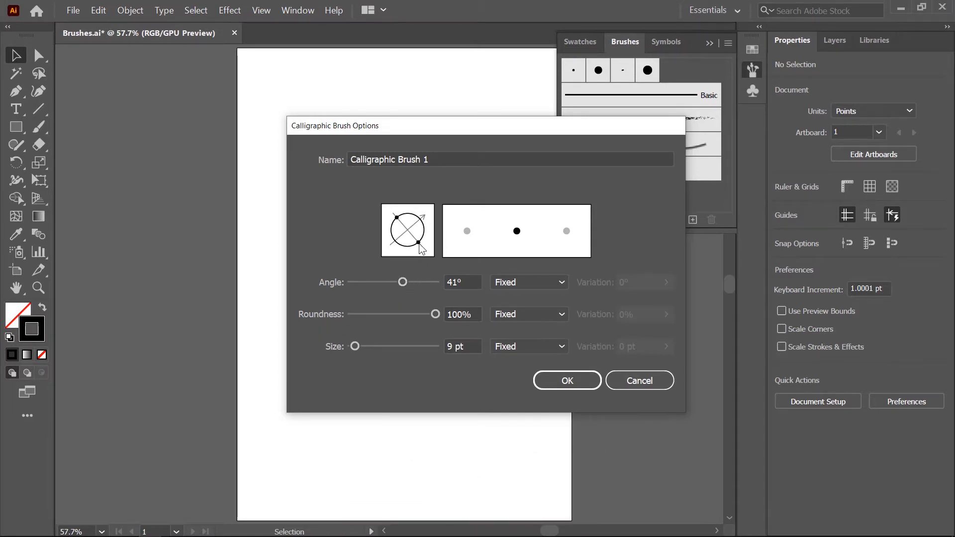
{"action": "left_click_drag", "start_coordinate": [419, 244], "coordinate": [414, 238]}
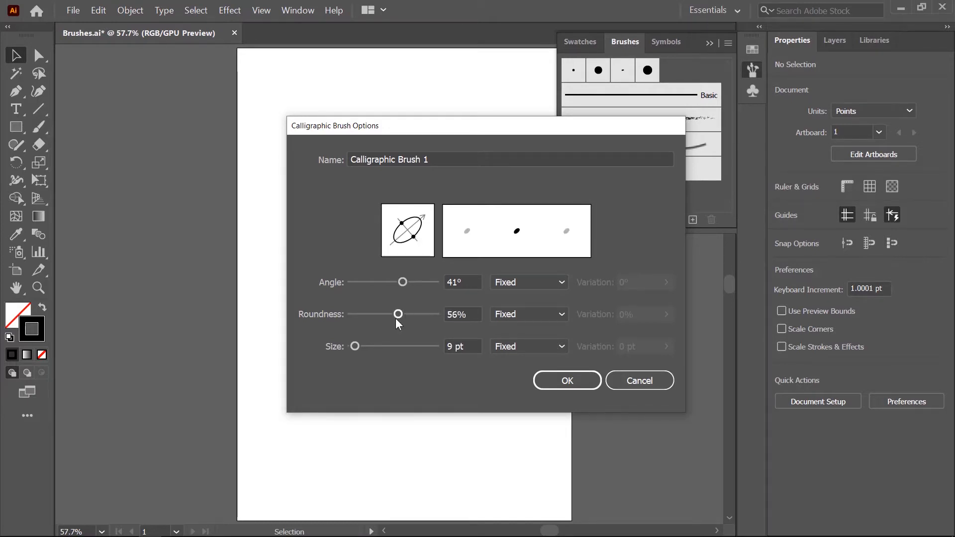
{"action": "mouse_move", "coordinate": [399, 311]}
{"action": "left_mouse_down"}
{"action": "mouse_move", "coordinate": [433, 322]}
{"action": "mouse_move", "coordinate": [383, 305]}
{"action": "mouse_move", "coordinate": [406, 313]}
{"action": "mouse_move", "coordinate": [393, 281]}
{"action": "mouse_move", "coordinate": [402, 282]}
{"action": "left_mouse_up"}
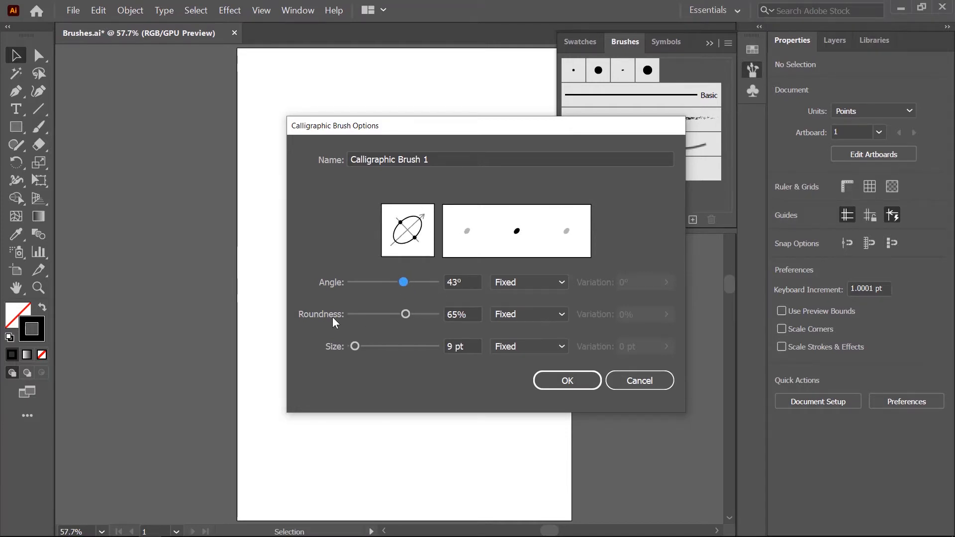
{"action": "left_click_drag", "start_coordinate": [405, 315], "coordinate": [392, 315]}
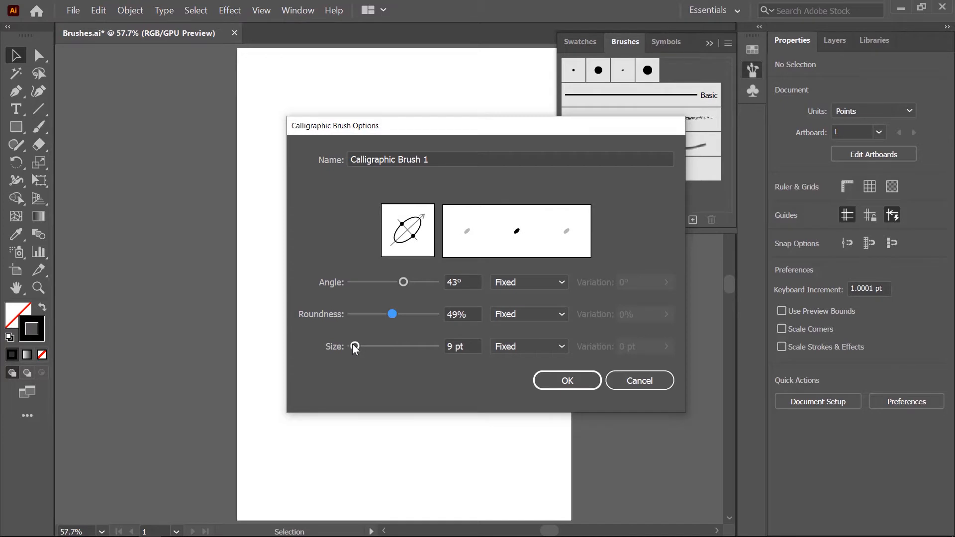
{"action": "mouse_move", "coordinate": [354, 346]}
{"action": "left_mouse_down"}
{"action": "mouse_move", "coordinate": [369, 346]}
{"action": "mouse_move", "coordinate": [358, 344]}
{"action": "left_mouse_up"}
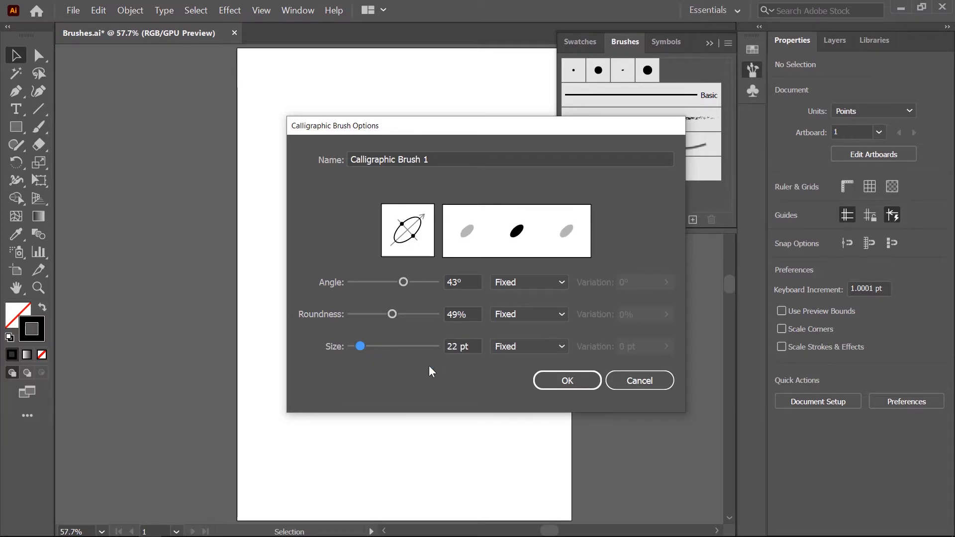
{"action": "left_click", "coordinate": [567, 381]}
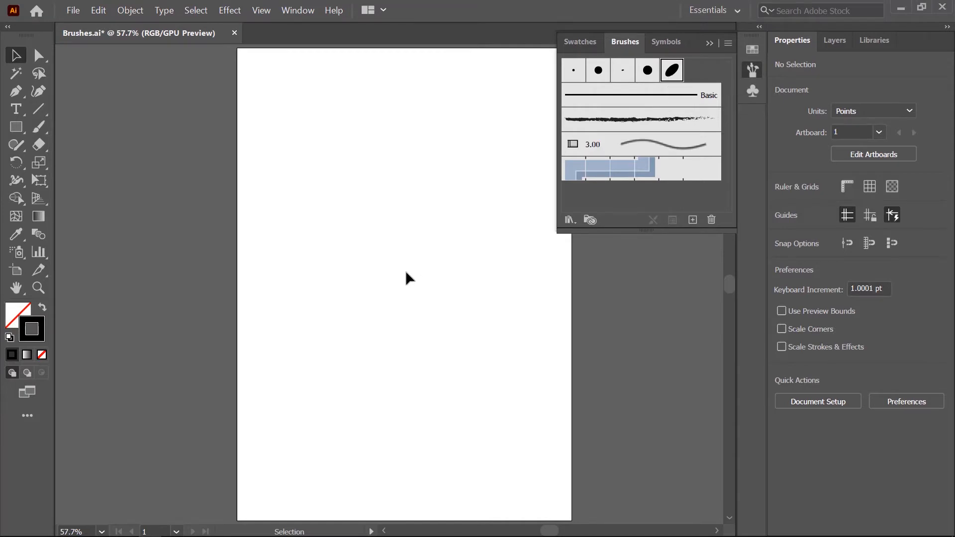
Step: Hand-letter the word "Art" across the upper half of the artboard with the Paintbrush tool and underline it with one long stroke
{"action": "left_click", "coordinate": [40, 128]}
{"action": "mouse_move", "coordinate": [320, 174]}
{"action": "left_mouse_down"}
{"action": "mouse_move", "coordinate": [295, 276]}
{"action": "mouse_move", "coordinate": [314, 184]}
{"action": "mouse_move", "coordinate": [365, 284]}
{"action": "left_mouse_up"}
{"action": "mouse_move", "coordinate": [300, 250]}
{"action": "left_mouse_down"}
{"action": "mouse_move", "coordinate": [407, 258]}
{"action": "mouse_move", "coordinate": [417, 225]}
{"action": "left_mouse_up"}
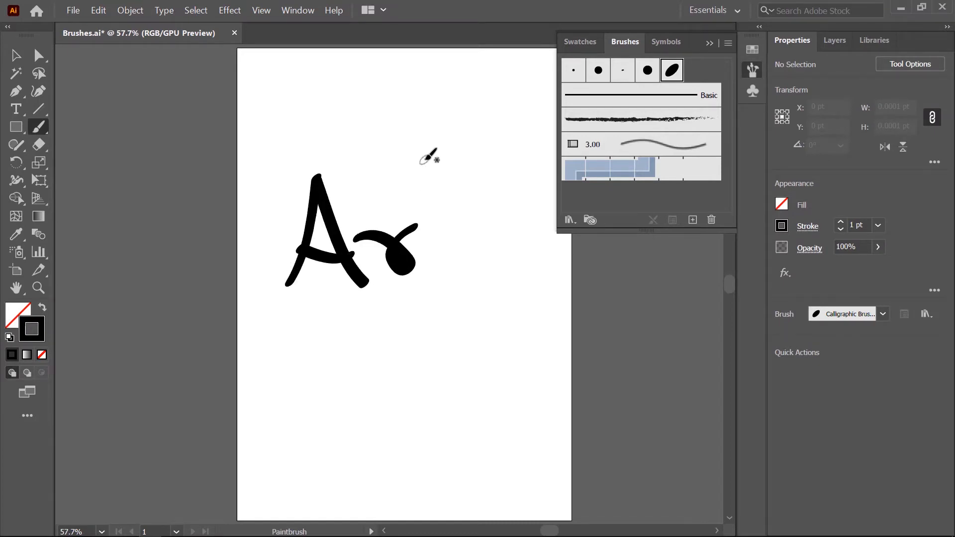
{"action": "mouse_move", "coordinate": [424, 158]}
{"action": "left_mouse_down"}
{"action": "mouse_move", "coordinate": [446, 228]}
{"action": "mouse_move", "coordinate": [489, 242]}
{"action": "left_mouse_up"}
{"action": "left_click_drag", "start_coordinate": [403, 194], "coordinate": [484, 184]}
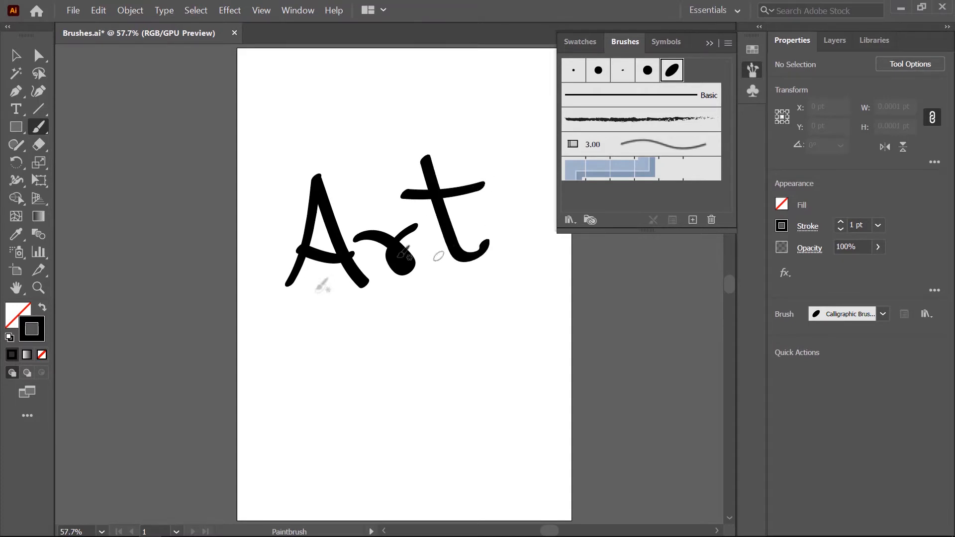
{"action": "left_click_drag", "start_coordinate": [310, 323], "coordinate": [544, 298]}
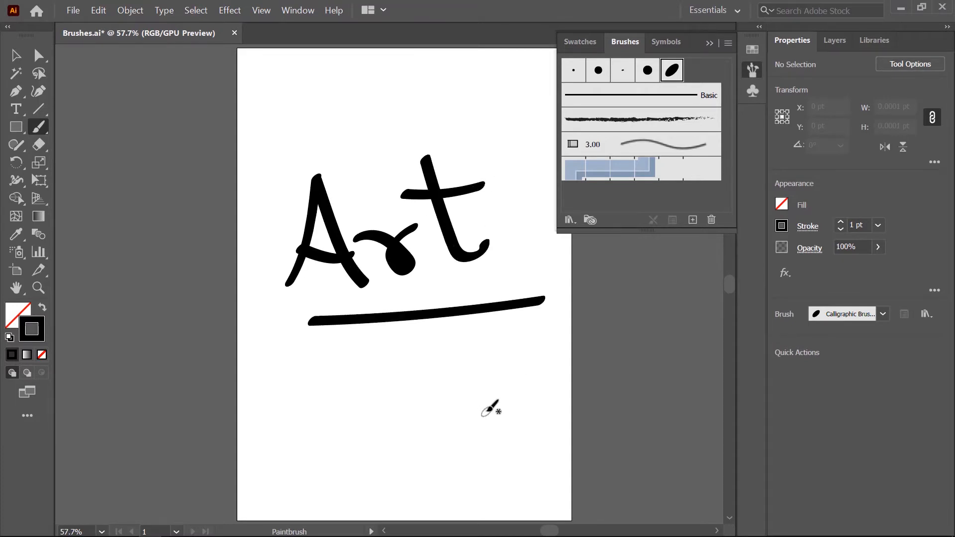
Step: Select all the lettering strokes and open the options of the calligraphic brush, keeping the artwork in view beside the dialog
{"action": "left_click", "coordinate": [15, 55]}
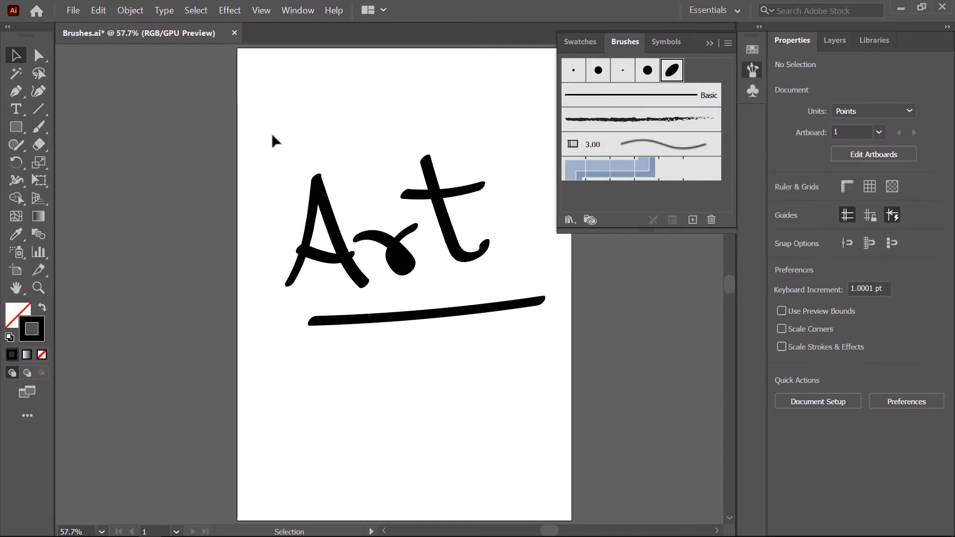
{"action": "mouse_move", "coordinate": [271, 133]}
{"action": "left_mouse_down"}
{"action": "mouse_move", "coordinate": [495, 318]}
{"action": "mouse_move", "coordinate": [538, 396]}
{"action": "left_mouse_up"}
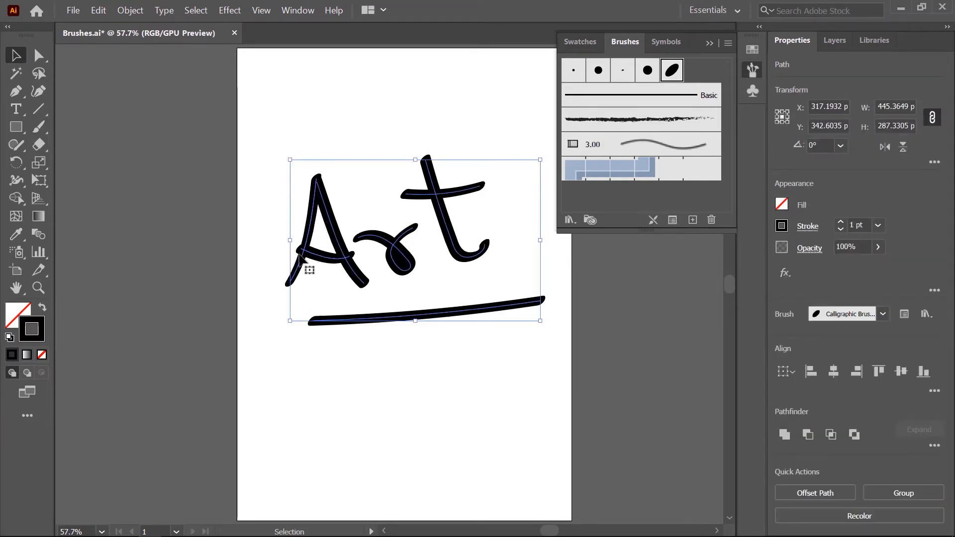
{"action": "double_click", "coordinate": [673, 73]}
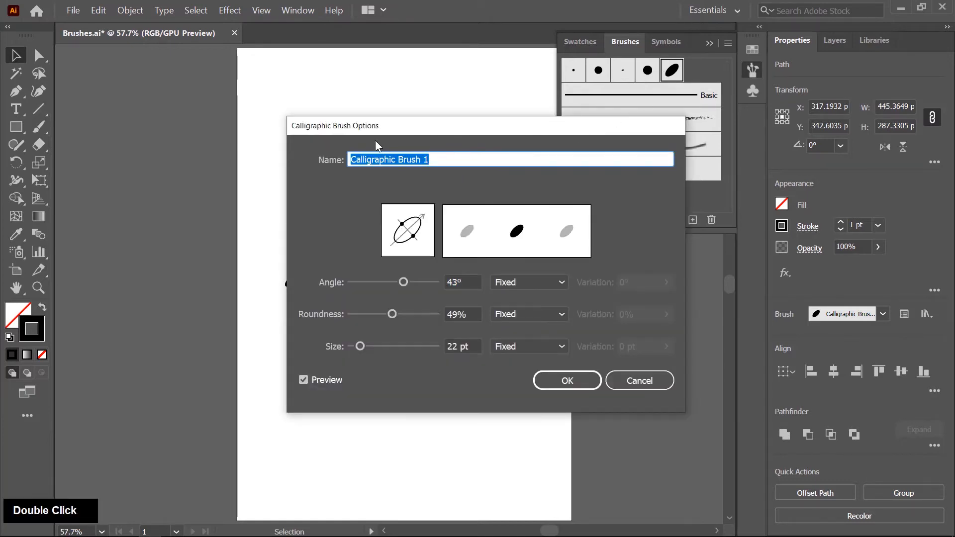
{"action": "left_click_drag", "start_coordinate": [512, 128], "coordinate": [686, 124]}
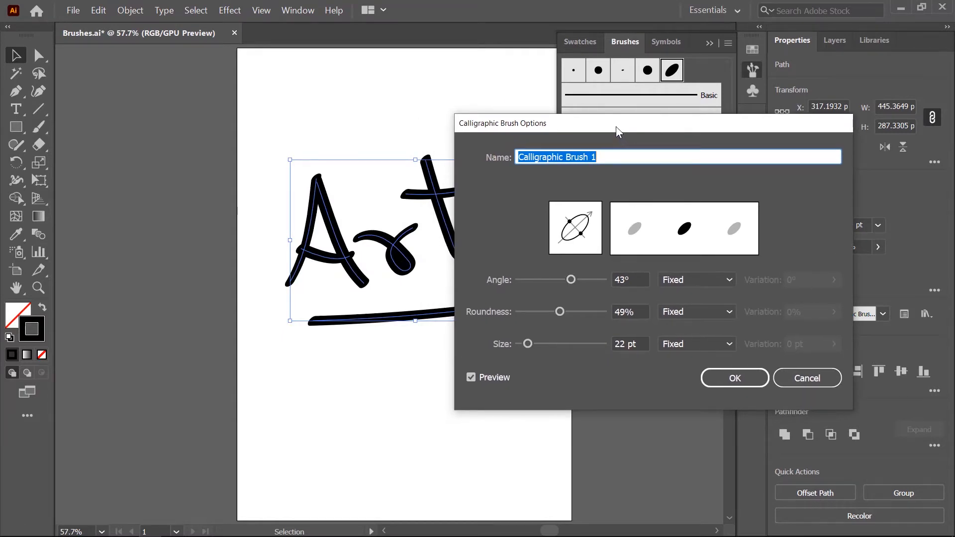
{"action": "left_click_drag", "start_coordinate": [616, 128], "coordinate": [694, 128]}
Step: Change the calligraphic brush to a 52° angle, 40% roundness and 26 pt size, and apply the changes to the existing strokes
{"action": "left_click_drag", "start_coordinate": [648, 278], "coordinate": [662, 280]}
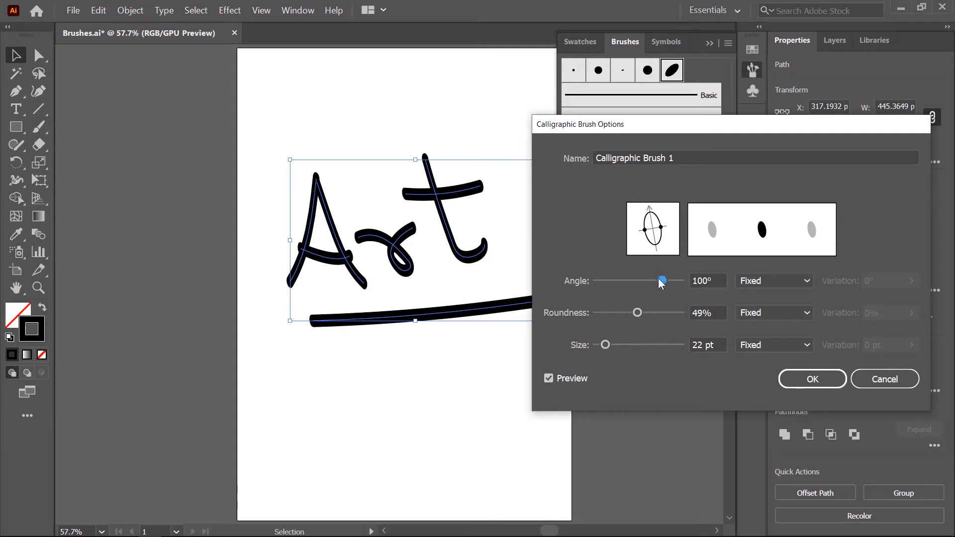
{"action": "left_click_drag", "start_coordinate": [661, 283], "coordinate": [649, 280]}
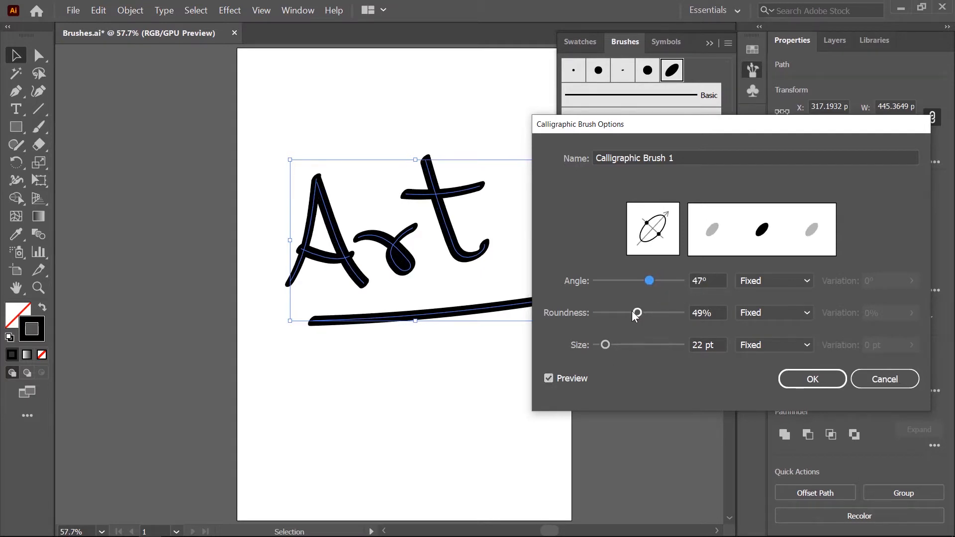
{"action": "mouse_move", "coordinate": [633, 313]}
{"action": "left_mouse_down"}
{"action": "mouse_move", "coordinate": [653, 311]}
{"action": "mouse_move", "coordinate": [616, 312]}
{"action": "left_mouse_up"}
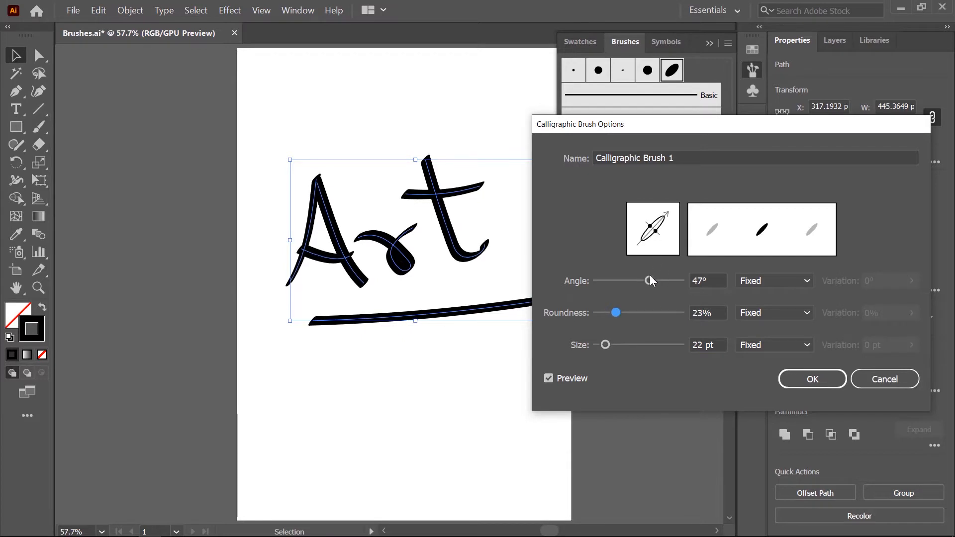
{"action": "left_click_drag", "start_coordinate": [650, 276], "coordinate": [643, 282]}
{"action": "left_click_drag", "start_coordinate": [608, 342], "coordinate": [629, 315]}
{"action": "mouse_move", "coordinate": [643, 281]}
{"action": "left_mouse_down"}
{"action": "mouse_move", "coordinate": [637, 276]}
{"action": "mouse_move", "coordinate": [646, 282]}
{"action": "left_mouse_up"}
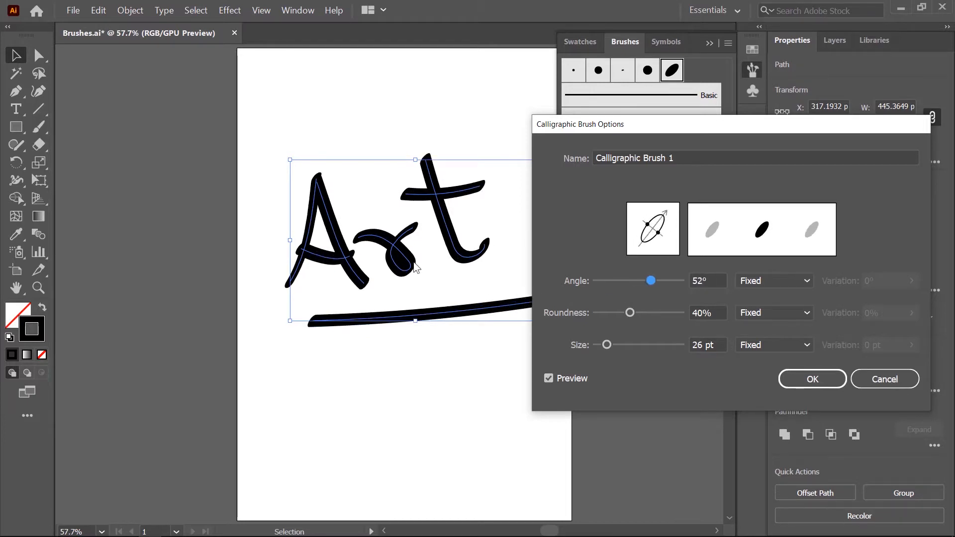
{"action": "left_click", "coordinate": [824, 376]}
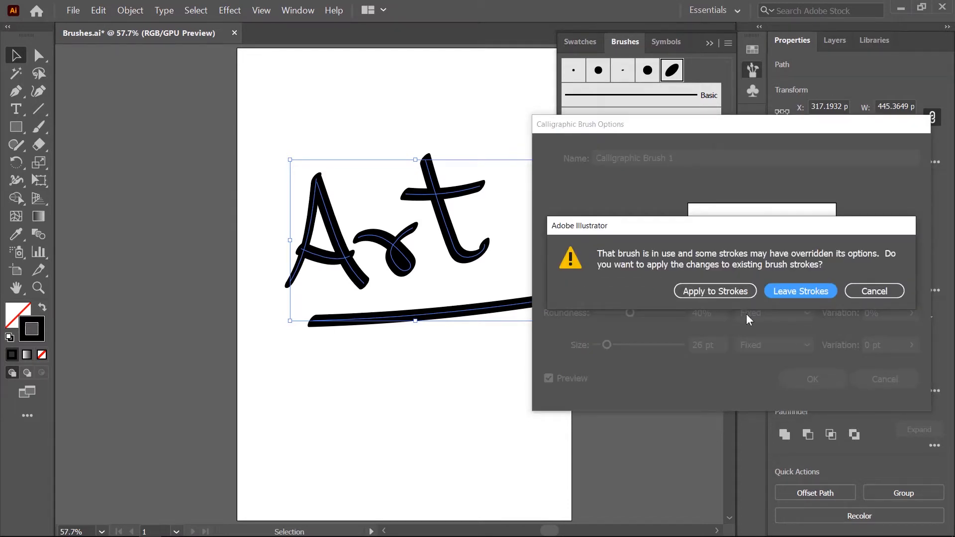
{"action": "left_click", "coordinate": [709, 291]}
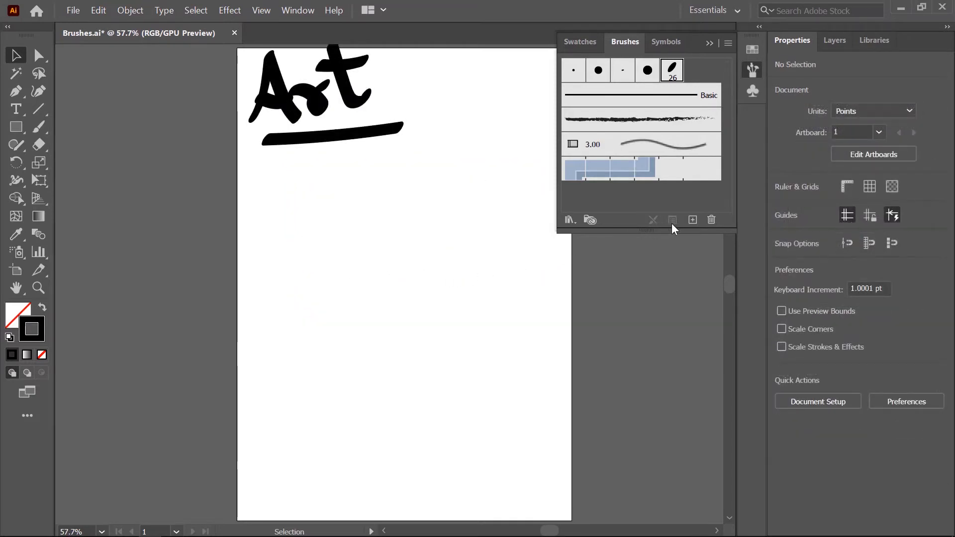
Step: Create a new bristle brush with the Round Fan shape and activate the Paintbrush tool
{"action": "left_click", "coordinate": [691, 221]}
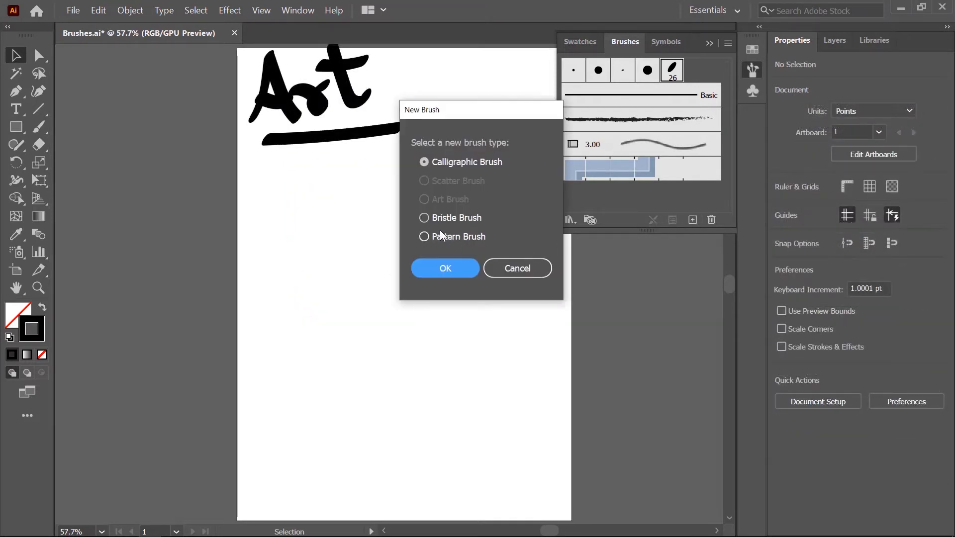
{"action": "left_click", "coordinate": [429, 219]}
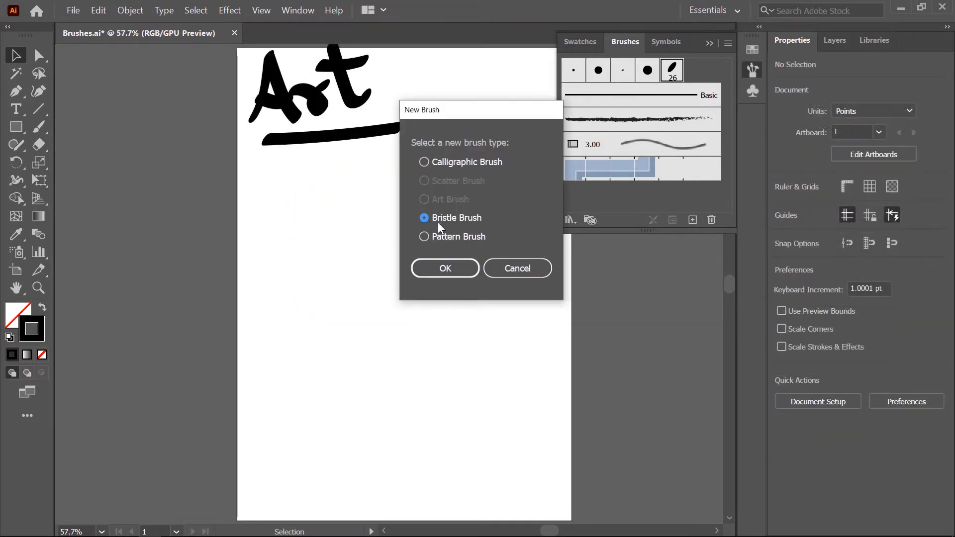
{"action": "left_click", "coordinate": [446, 269]}
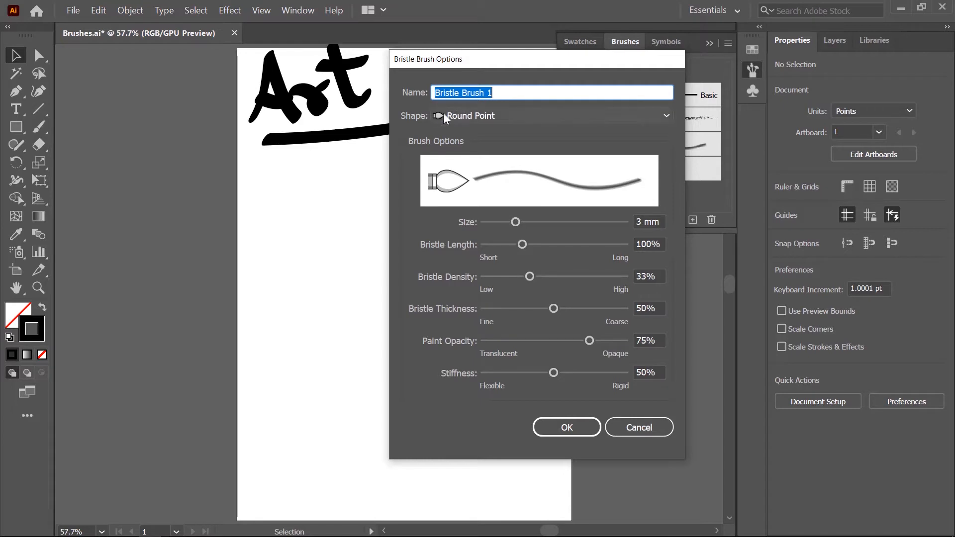
{"action": "left_click", "coordinate": [664, 117]}
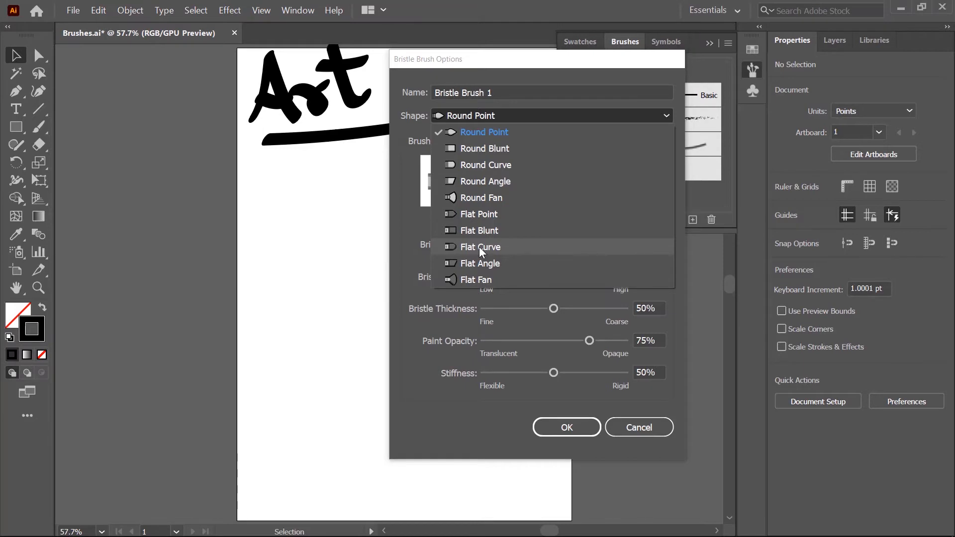
{"action": "left_click", "coordinate": [479, 198]}
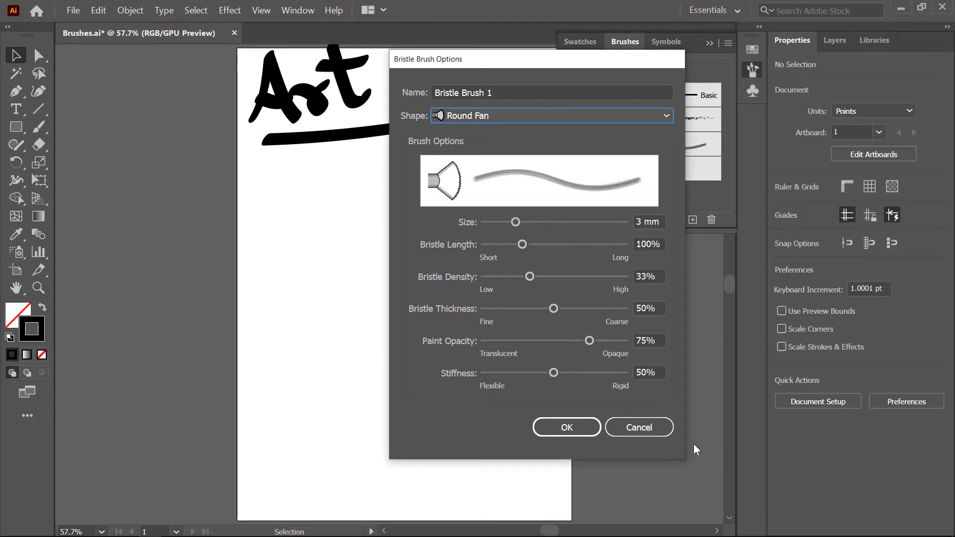
{"action": "left_click", "coordinate": [567, 429]}
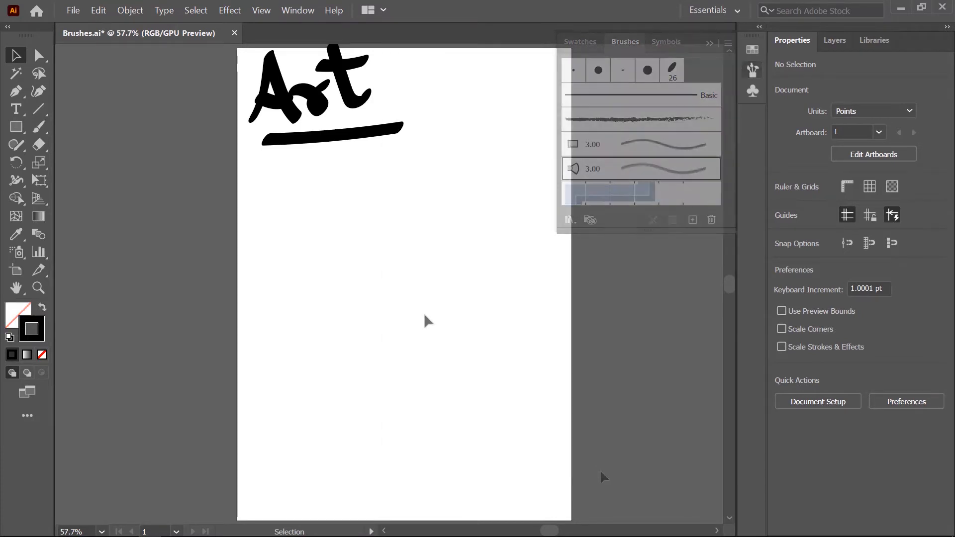
{"action": "left_click", "coordinate": [40, 128]}
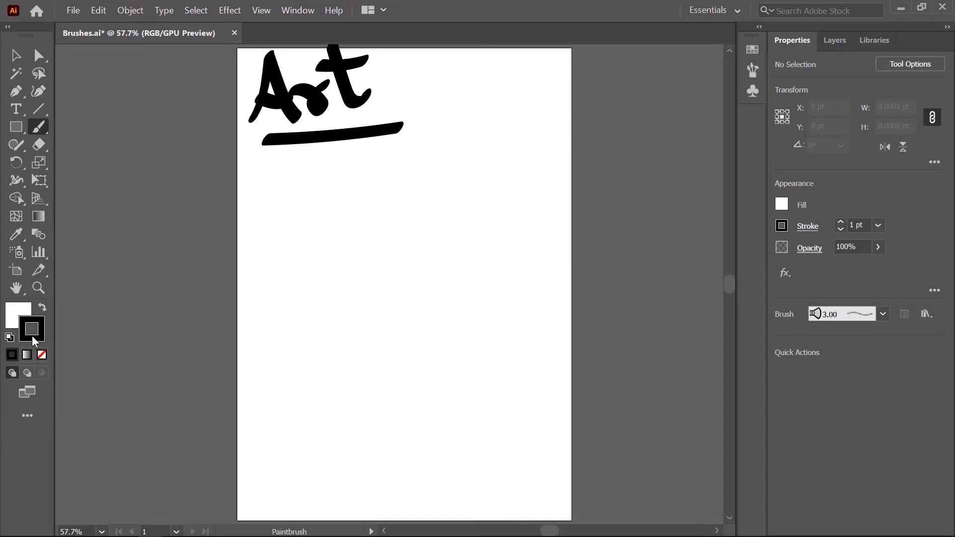
Step: Set a cyan stroke at 9 pt and paint long horizontal bristle strokes across the middle of the artboard
{"action": "left_click", "coordinate": [781, 226]}
{"action": "left_click", "coordinate": [693, 282]}
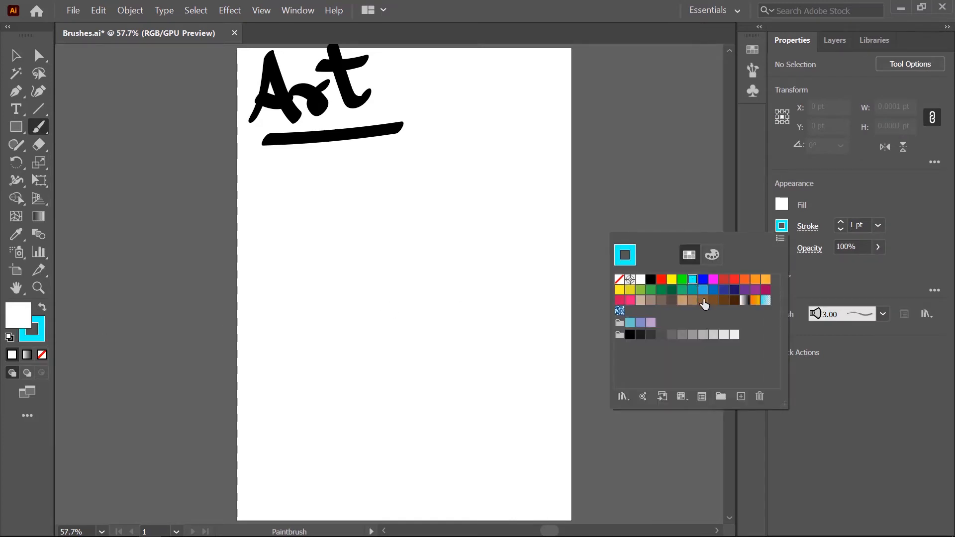
{"action": "left_click", "coordinate": [606, 14]}
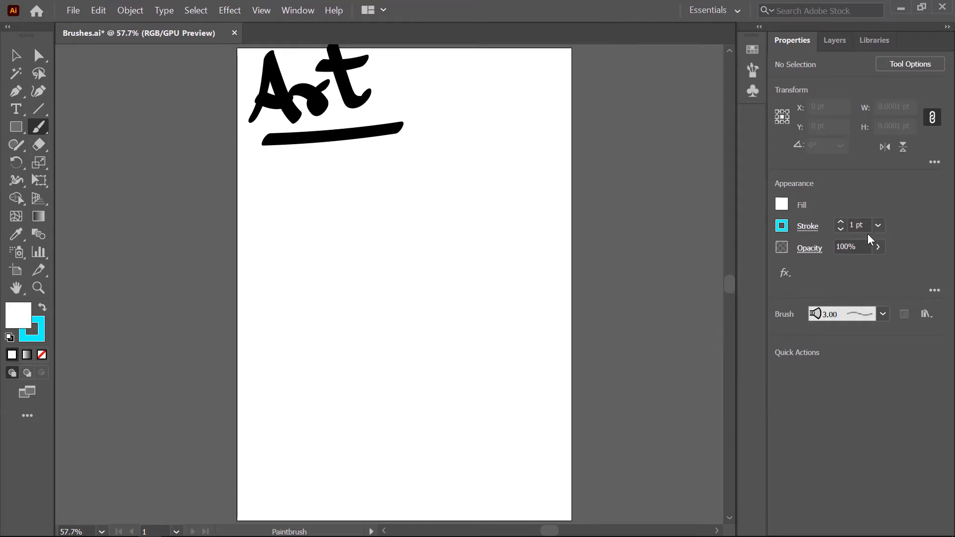
{"action": "left_click", "coordinate": [878, 226]}
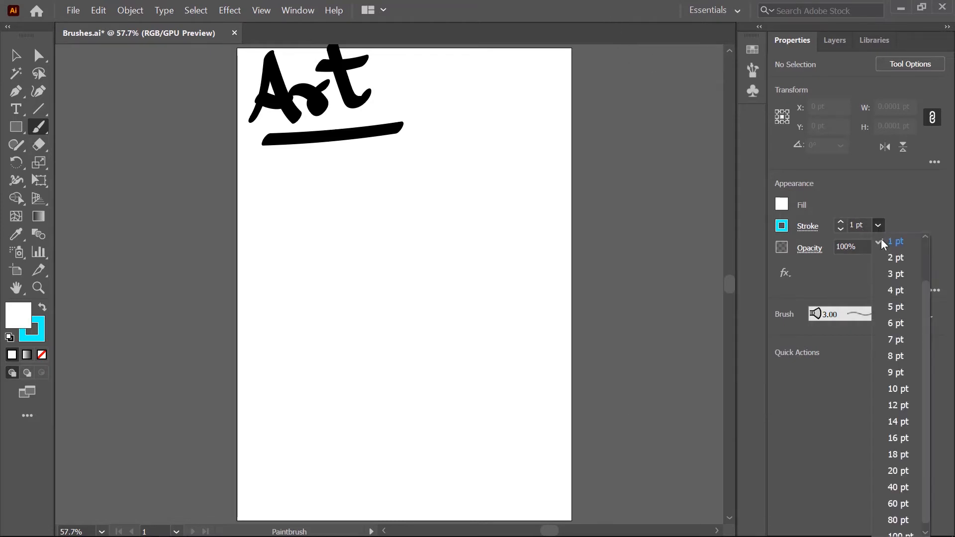
{"action": "left_click", "coordinate": [897, 372]}
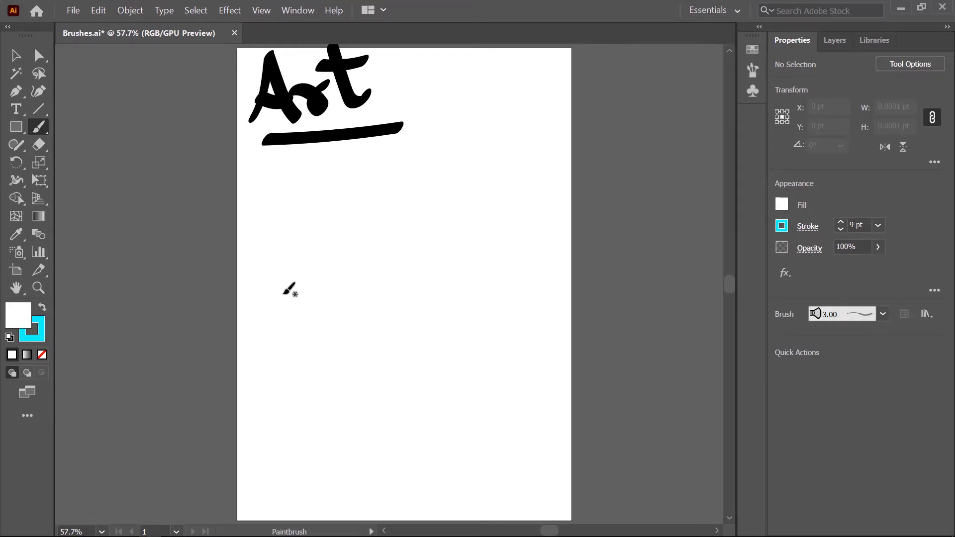
{"action": "mouse_move", "coordinate": [283, 296]}
{"action": "left_mouse_down"}
{"action": "mouse_move", "coordinate": [366, 298]}
{"action": "mouse_move", "coordinate": [550, 273]}
{"action": "mouse_move", "coordinate": [362, 296]}
{"action": "mouse_move", "coordinate": [243, 297]}
{"action": "left_mouse_up"}
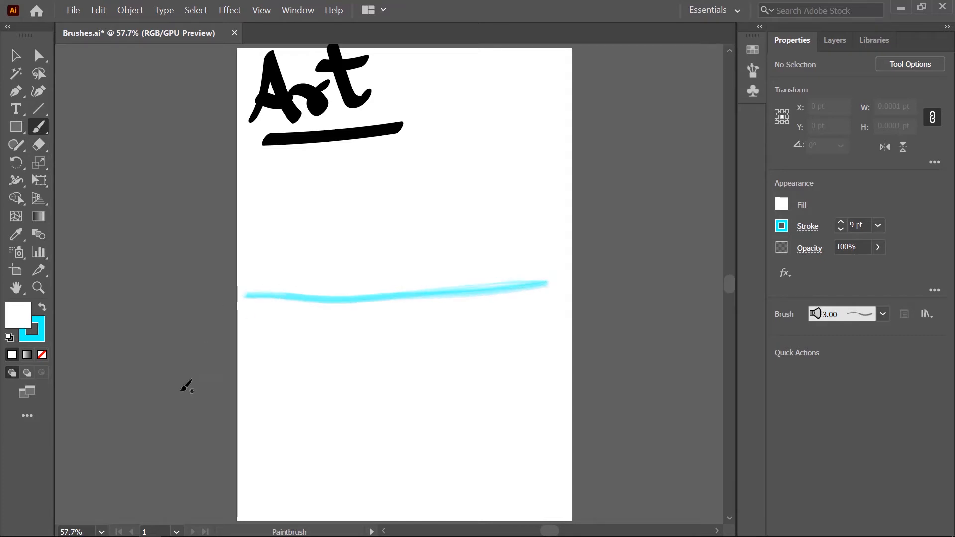
{"action": "scroll", "coordinate": [426, 314], "scroll_direction": "up", "scroll_amount": 3}
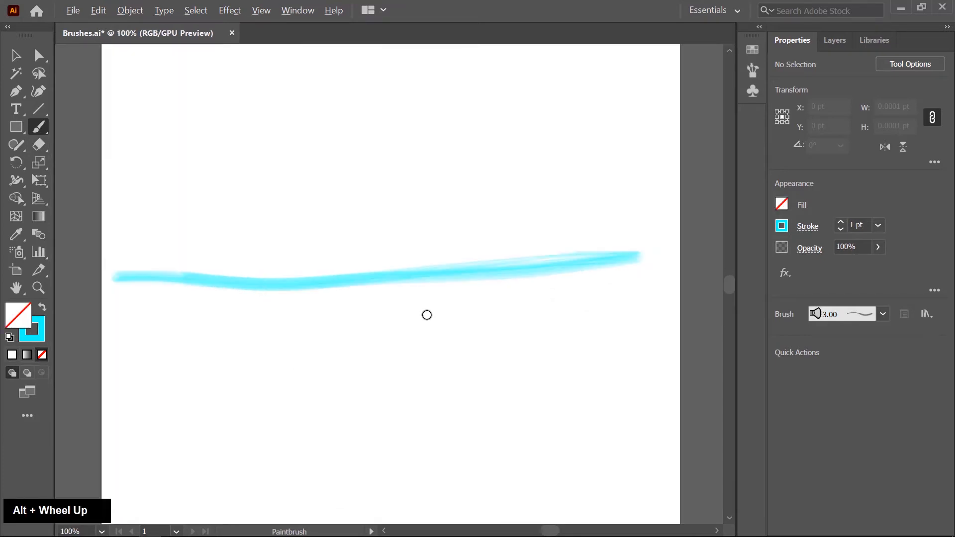
{"action": "scroll", "coordinate": [435, 274], "scroll_direction": "down", "scroll_amount": 1}
{"action": "mouse_move", "coordinate": [116, 278]}
{"action": "left_mouse_down"}
{"action": "mouse_move", "coordinate": [332, 290]}
{"action": "mouse_move", "coordinate": [611, 272]}
{"action": "left_mouse_up"}
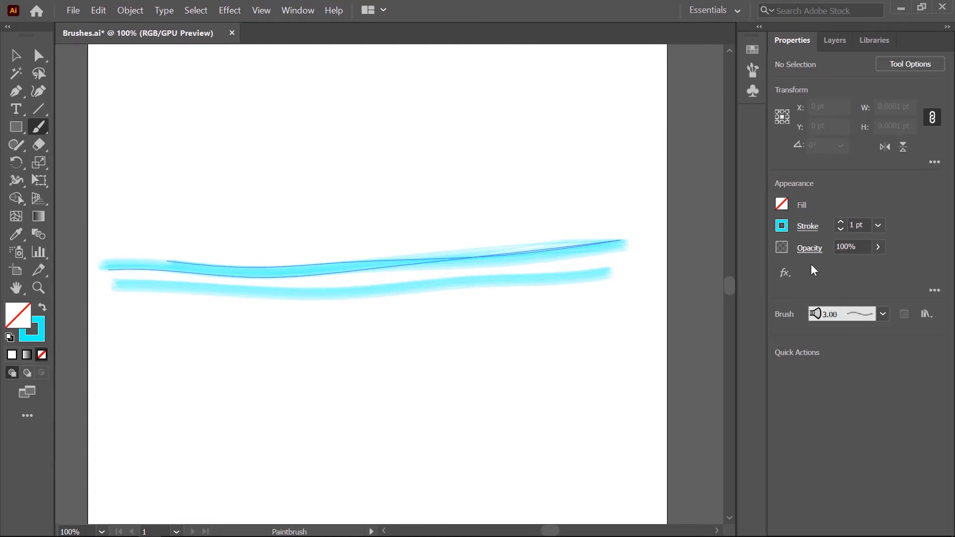
Step: Set the stroke weight to 12 pt and cover the area beneath the first strokes with broad, overlapping cyan bristle strokes
{"action": "left_click", "coordinate": [878, 226]}
{"action": "left_click", "coordinate": [897, 404]}
{"action": "mouse_move", "coordinate": [118, 287]}
{"action": "left_mouse_down"}
{"action": "mouse_move", "coordinate": [204, 297]}
{"action": "mouse_move", "coordinate": [662, 268]}
{"action": "left_mouse_up"}
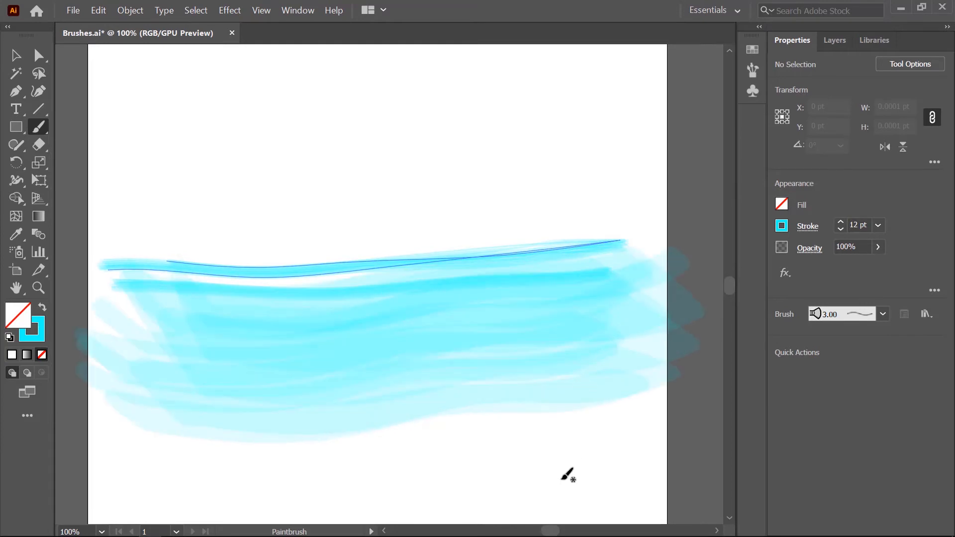
{"action": "key", "text": "ctrl+z"}
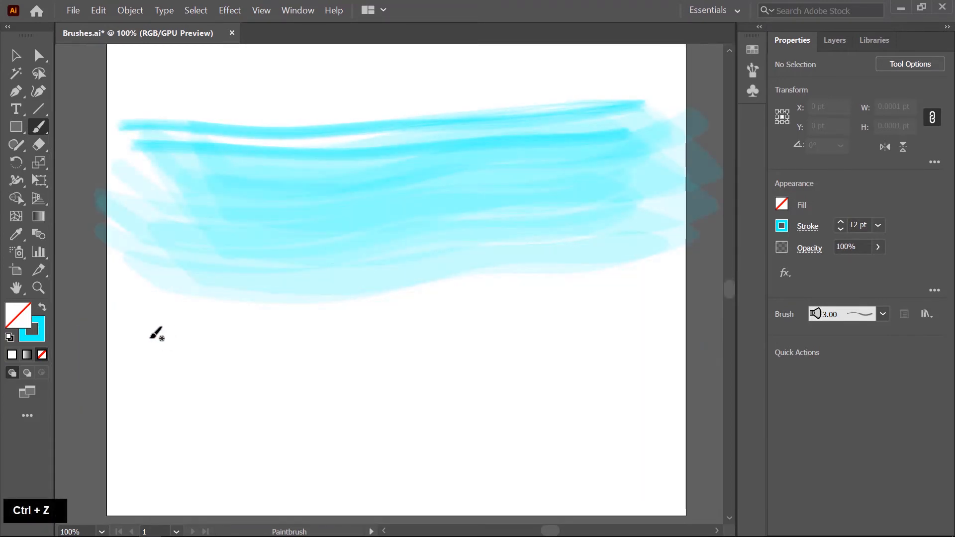
{"action": "mouse_move", "coordinate": [152, 334]}
{"action": "left_mouse_down"}
{"action": "mouse_move", "coordinate": [202, 355]}
{"action": "mouse_move", "coordinate": [286, 345]}
{"action": "mouse_move", "coordinate": [447, 293]}
{"action": "mouse_move", "coordinate": [606, 297]}
{"action": "left_mouse_up"}
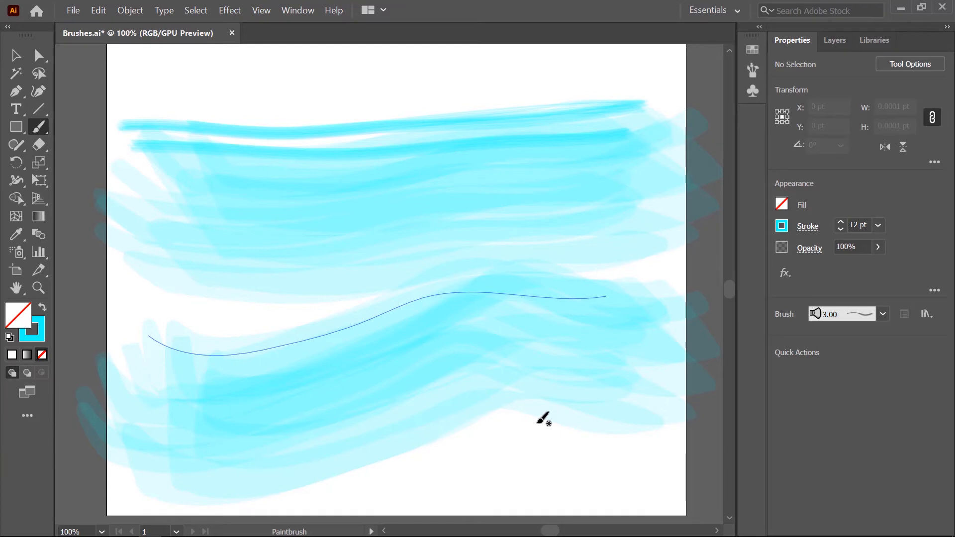
Step: Switch the stroke to a medium blue at 7 pt and paint overlapping strokes over both cyan areas
{"action": "left_click", "coordinate": [783, 227]}
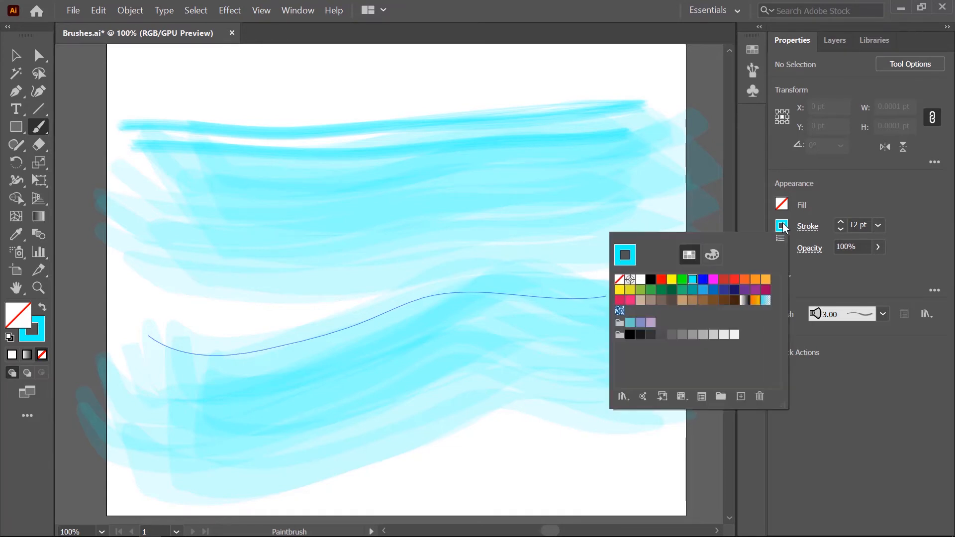
{"action": "left_click", "coordinate": [703, 290]}
{"action": "left_click", "coordinate": [878, 228]}
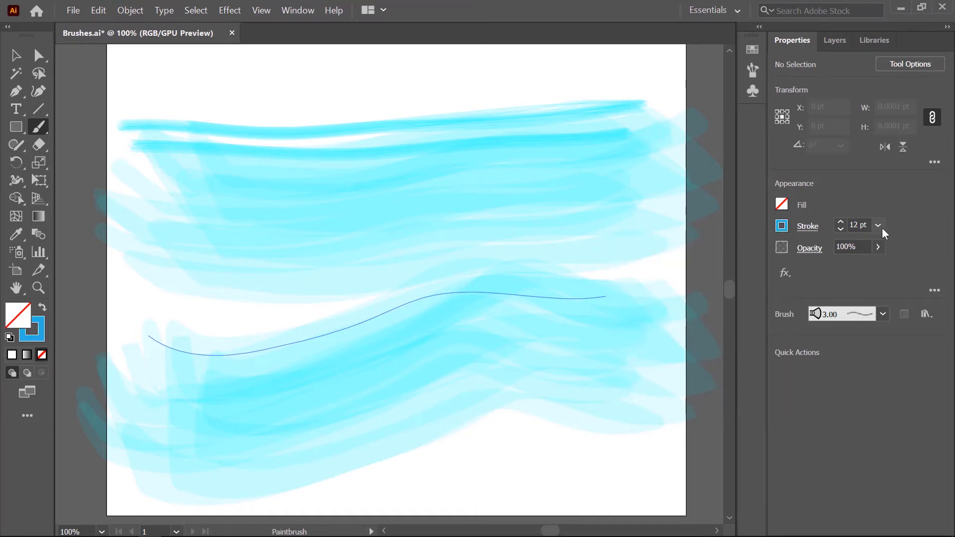
{"action": "left_click", "coordinate": [882, 228]}
{"action": "left_click", "coordinate": [898, 332]}
{"action": "left_click_drag", "start_coordinate": [196, 398], "coordinate": [603, 303]}
{"action": "mouse_move", "coordinate": [239, 211]}
{"action": "left_mouse_down"}
{"action": "mouse_move", "coordinate": [290, 184]}
{"action": "mouse_move", "coordinate": [459, 185]}
{"action": "mouse_move", "coordinate": [605, 154]}
{"action": "left_mouse_up"}
{"action": "mouse_move", "coordinate": [207, 258]}
{"action": "left_mouse_down"}
{"action": "mouse_move", "coordinate": [310, 270]}
{"action": "mouse_move", "coordinate": [616, 204]}
{"action": "left_mouse_up"}
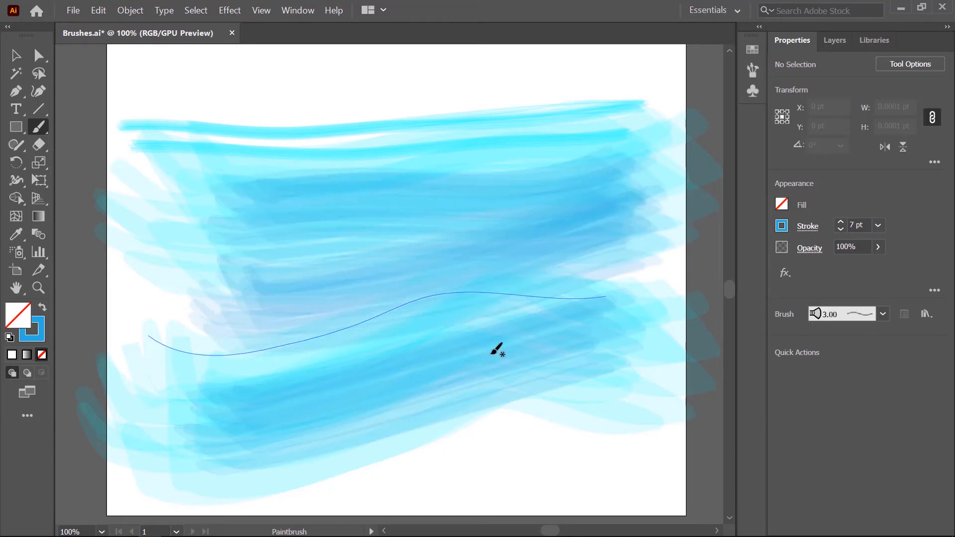
{"action": "mouse_move", "coordinate": [198, 178]}
{"action": "left_mouse_down"}
{"action": "mouse_move", "coordinate": [444, 161]}
{"action": "mouse_move", "coordinate": [599, 133]}
{"action": "left_mouse_up"}
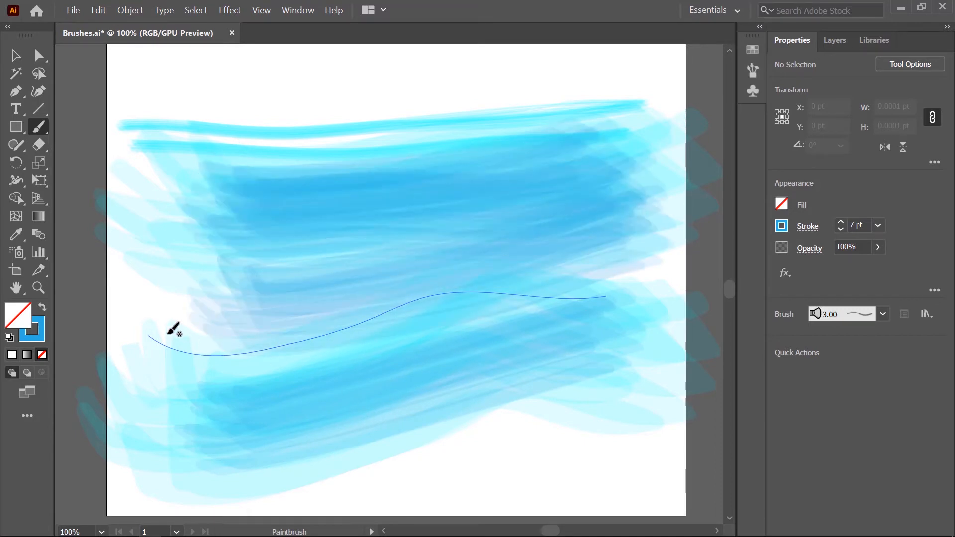
{"action": "mouse_move", "coordinate": [172, 342]}
{"action": "left_mouse_down"}
{"action": "mouse_move", "coordinate": [287, 341]}
{"action": "mouse_move", "coordinate": [549, 270]}
{"action": "left_mouse_up"}
Step: Select all the cyan and blue bristle strokes below the lettering and delete them
{"action": "mouse_move", "coordinate": [536, 529]}
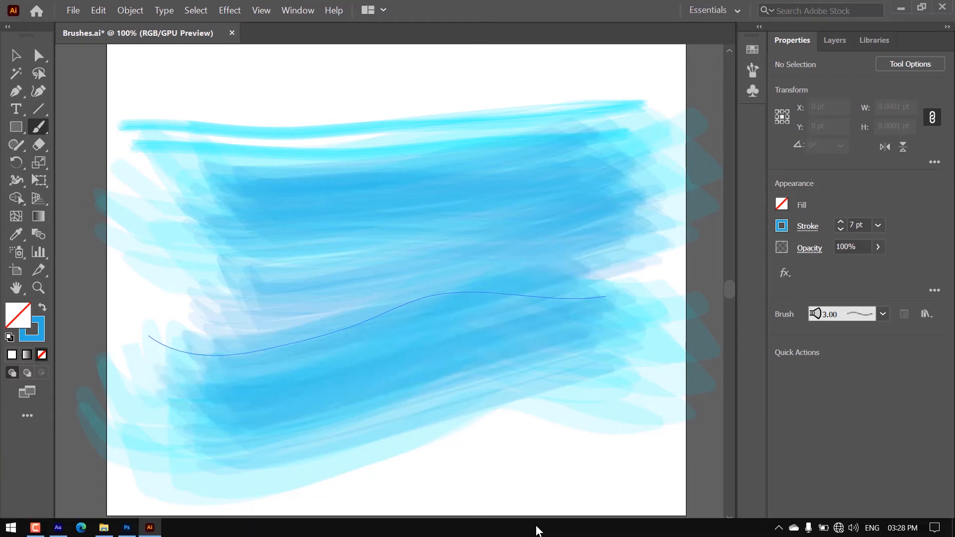
{"action": "scroll", "coordinate": [409, 271], "scroll_direction": "down", "scroll_amount": 3}
{"action": "scroll", "coordinate": [167, 106], "scroll_direction": "up", "scroll_amount": 2}
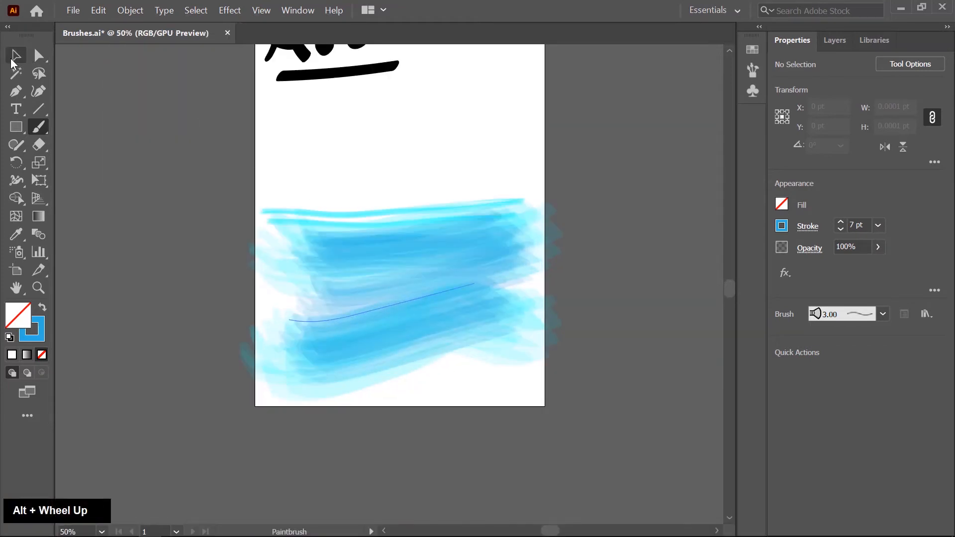
{"action": "left_click", "coordinate": [14, 57]}
{"action": "left_click_drag", "start_coordinate": [294, 160], "coordinate": [497, 400]}
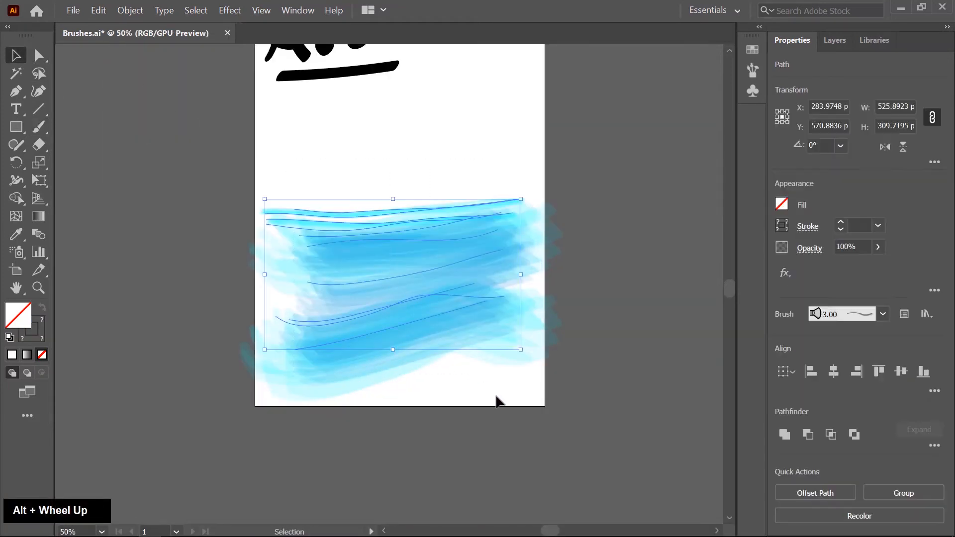
{"action": "key", "text": "Delete"}
Step: Show the artwork of the Pattern Brush layer and place a copy of its topmost diamond motif near the artboard's middle
{"action": "scroll", "coordinate": [404, 303], "scroll_direction": "up", "scroll_amount": 1}
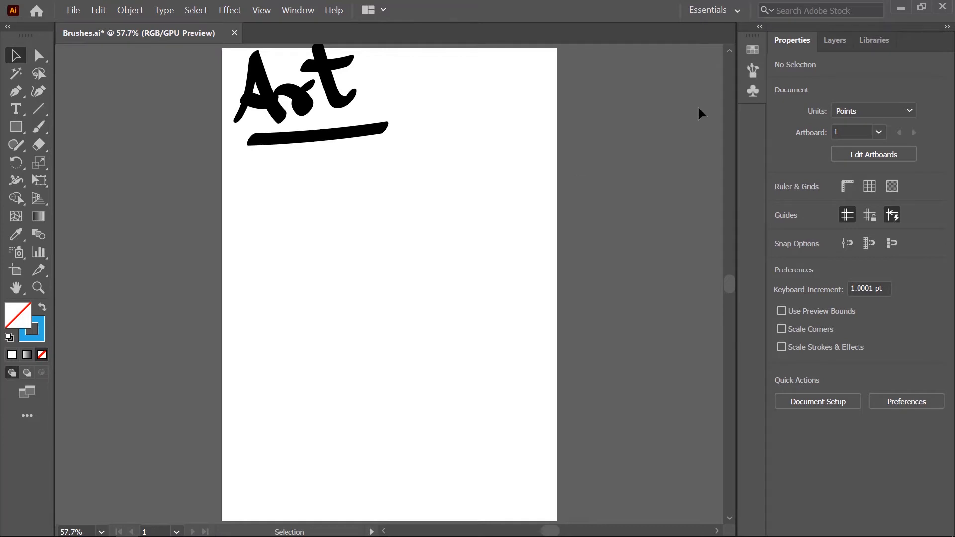
{"action": "left_click", "coordinate": [834, 39]}
{"action": "left_click", "coordinate": [780, 66]}
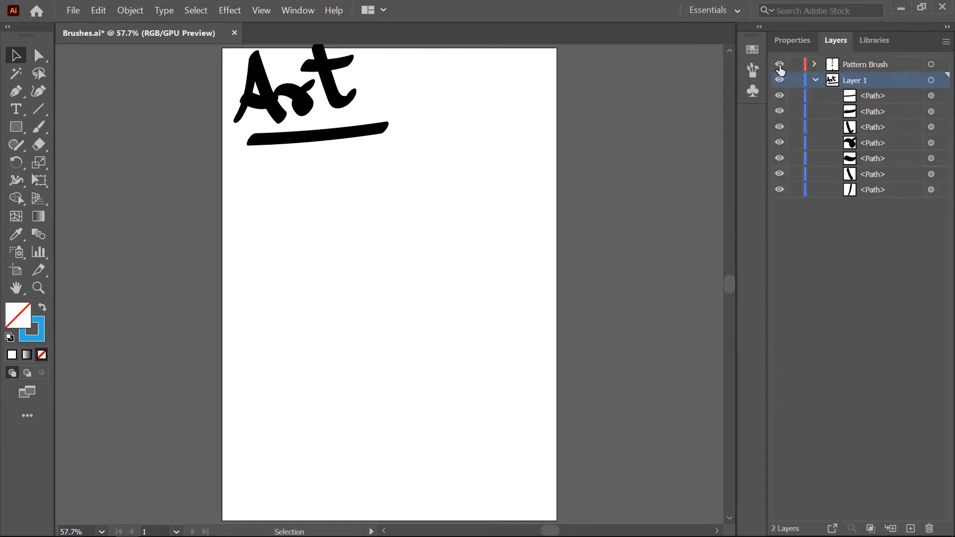
{"action": "left_click", "coordinate": [791, 39]}
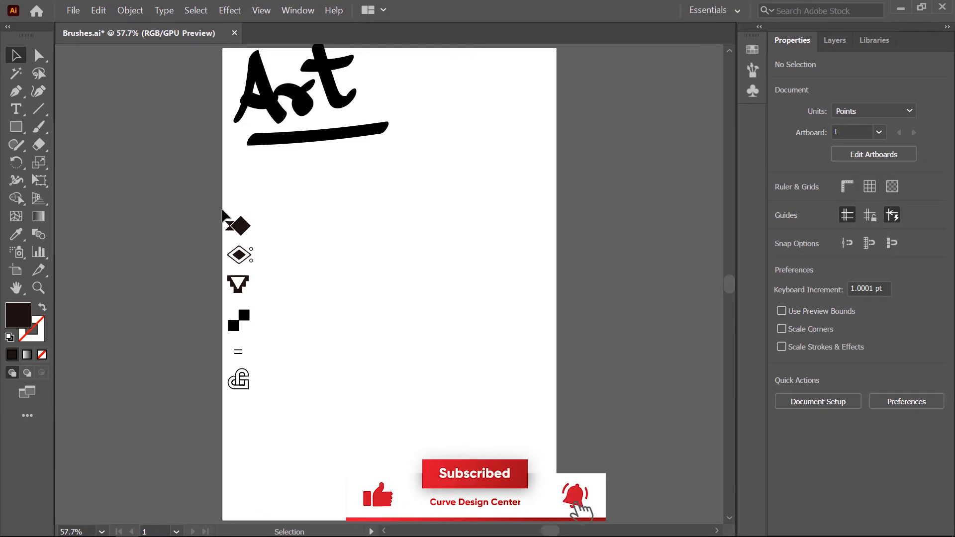
{"action": "left_click_drag", "start_coordinate": [222, 215], "coordinate": [477, 342]}
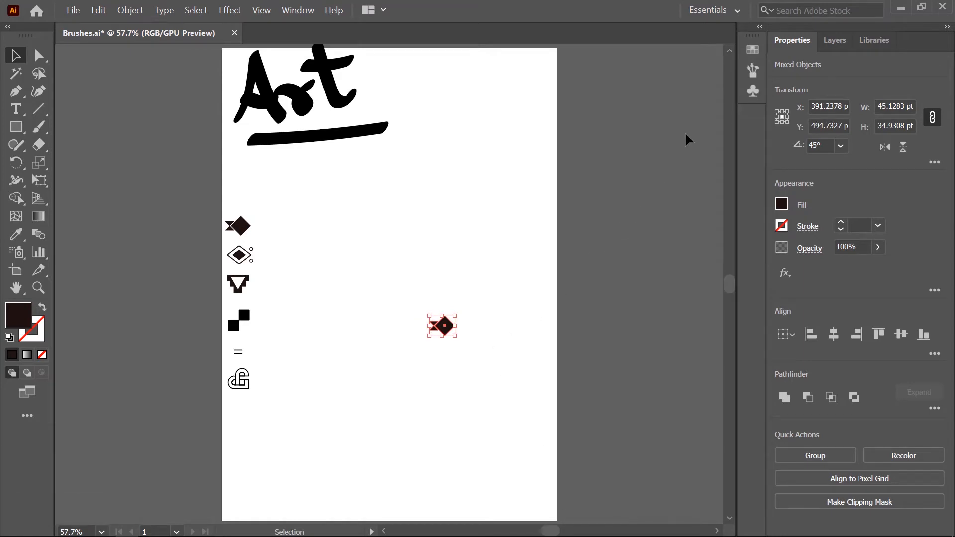
Step: Create a pattern brush from the copied diamond motif with the default options and delete the motif copy
{"action": "left_click", "coordinate": [752, 71]}
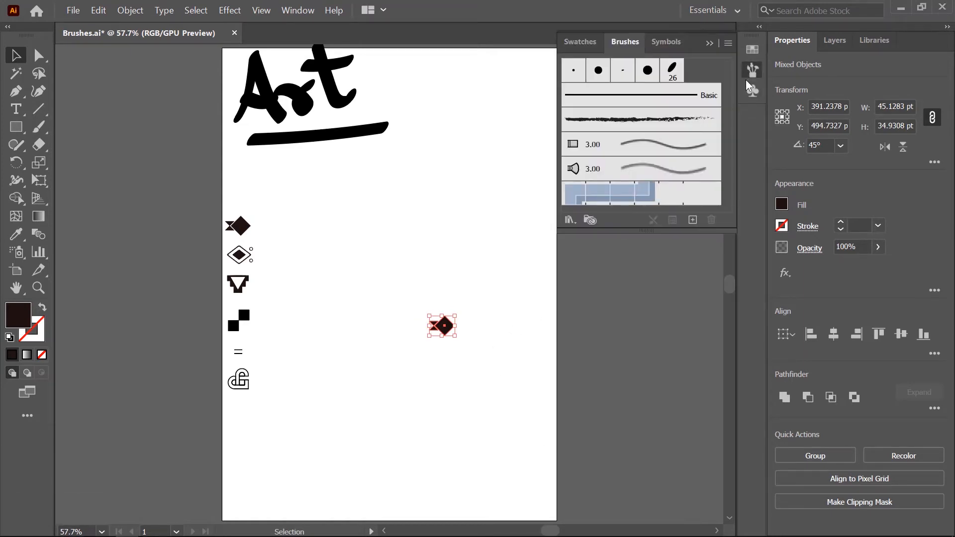
{"action": "left_click", "coordinate": [692, 220]}
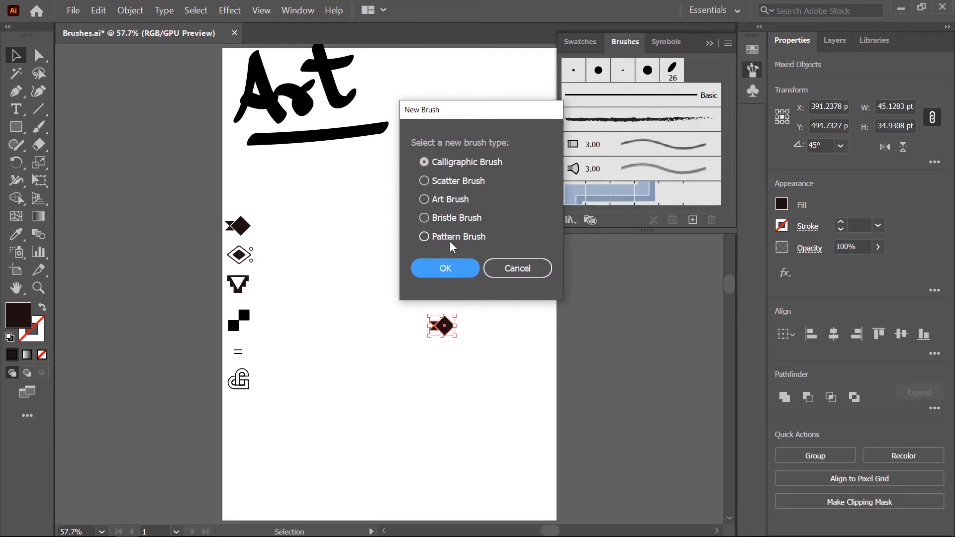
{"action": "left_click", "coordinate": [436, 241]}
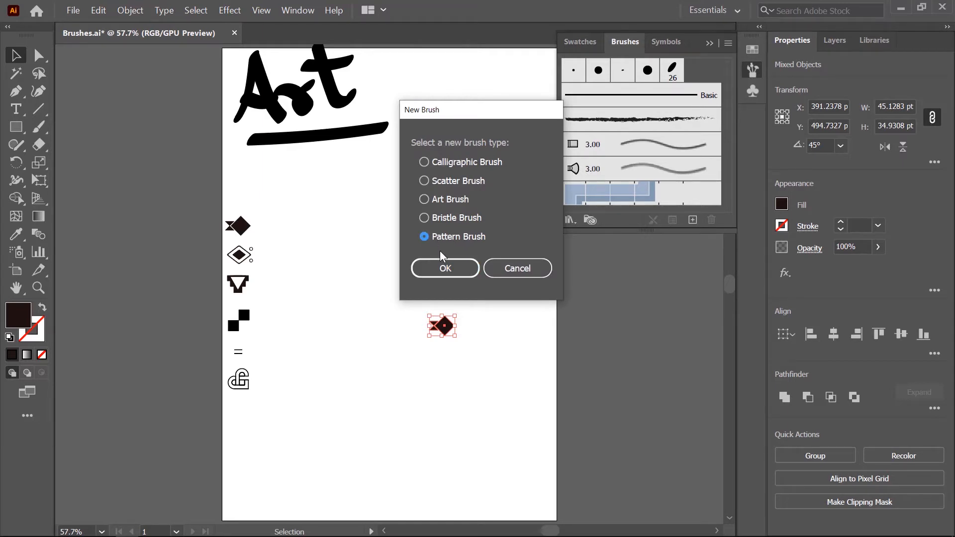
{"action": "left_click", "coordinate": [437, 270]}
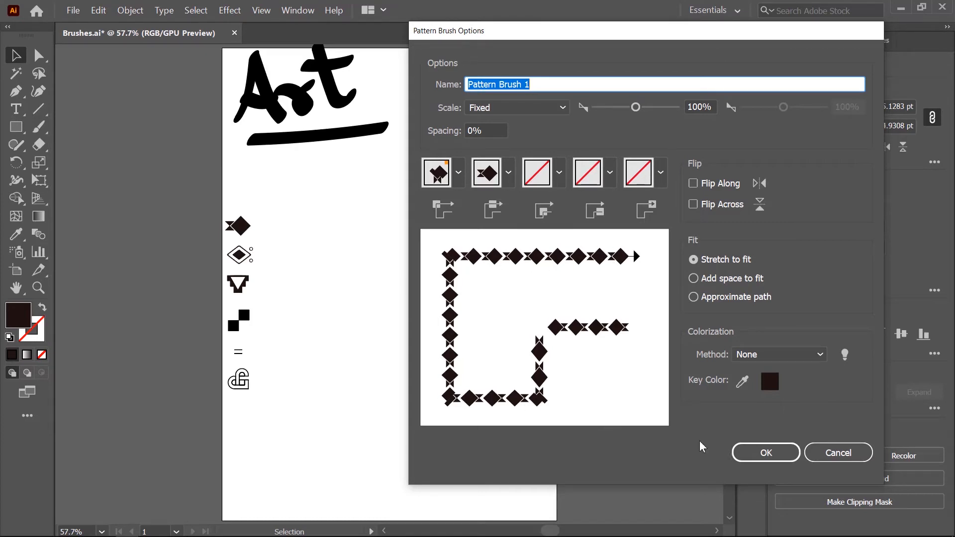
{"action": "left_click", "coordinate": [778, 452]}
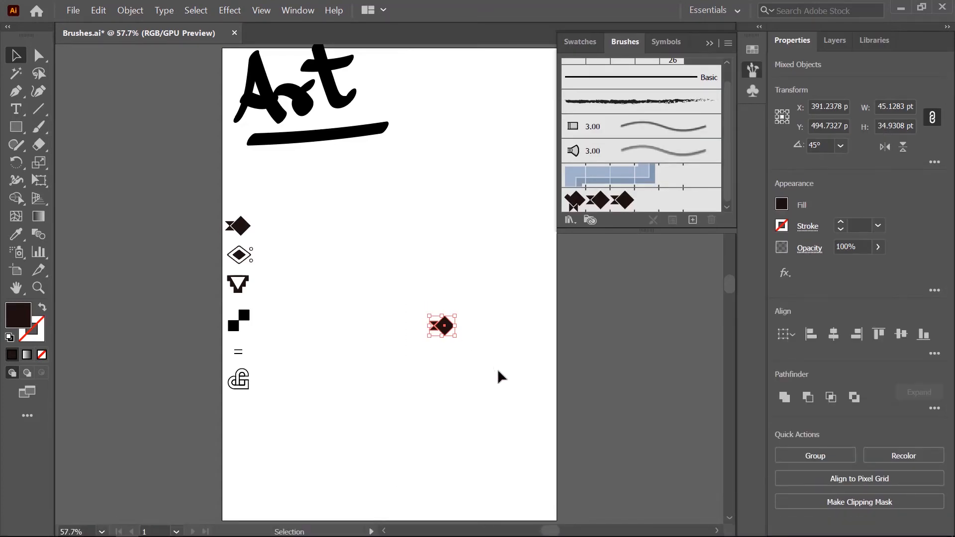
{"action": "key", "text": "Delete"}
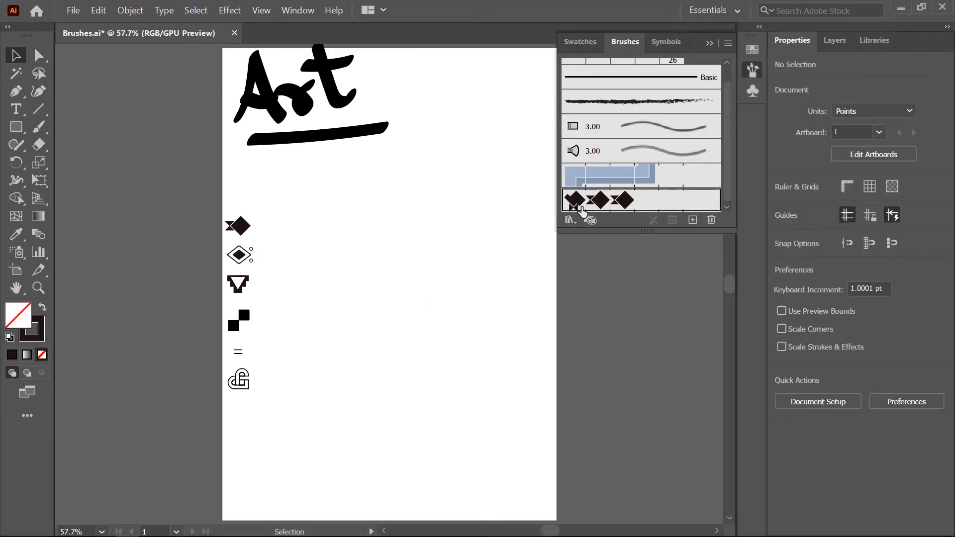
Step: Paint an S-shaped curve about 339 pt wide and 387 pt high with the new diamond pattern brush and select it
{"action": "left_click", "coordinate": [39, 127]}
{"action": "mouse_move", "coordinate": [251, 178]}
{"action": "left_mouse_down"}
{"action": "mouse_move", "coordinate": [327, 201]}
{"action": "mouse_move", "coordinate": [387, 360]}
{"action": "mouse_move", "coordinate": [442, 393]}
{"action": "left_mouse_up"}
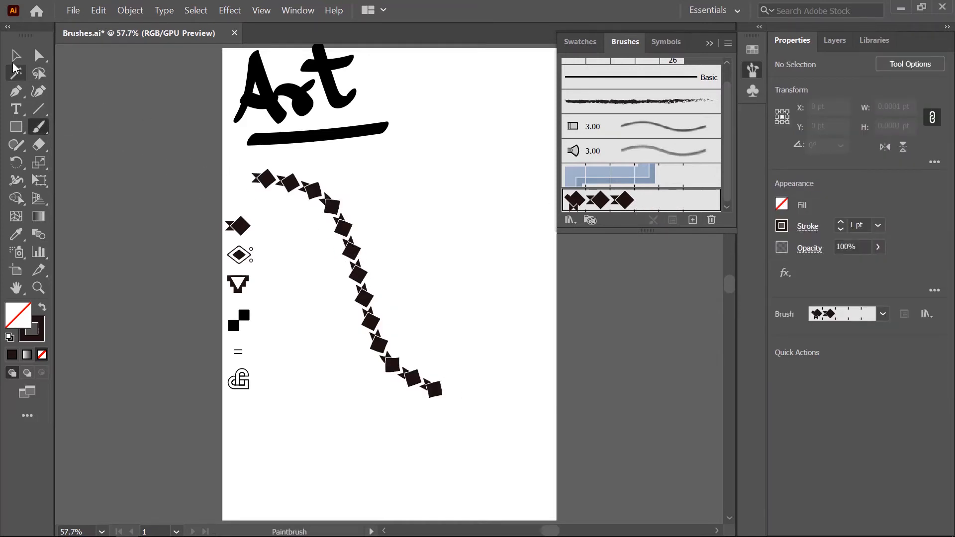
{"action": "left_click", "coordinate": [15, 56]}
{"action": "left_click_drag", "start_coordinate": [327, 279], "coordinate": [328, 281]}
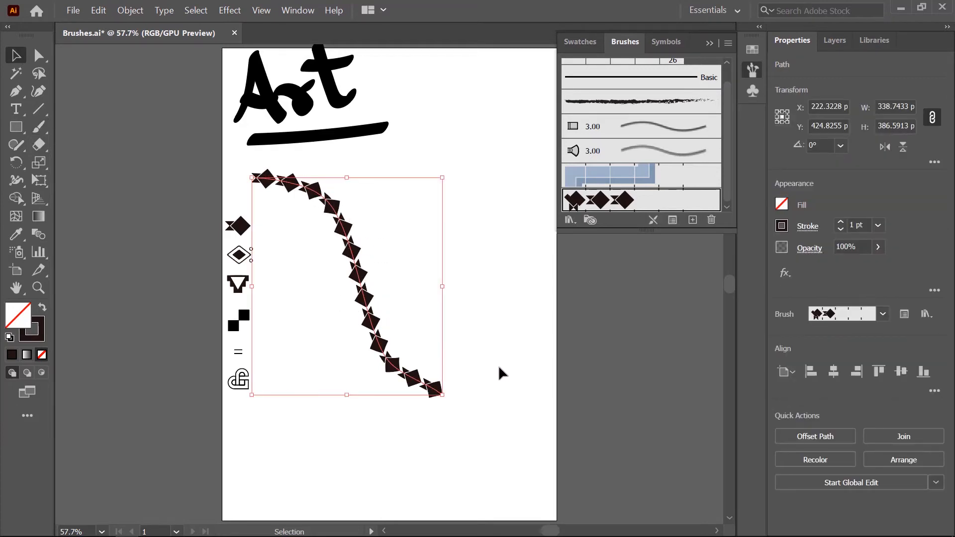
Step: Try stroke weights from 0.25 pt to 2 pt on the patterned curve, settle on 0.5 pt and deselect it
{"action": "left_click", "coordinate": [865, 225]}
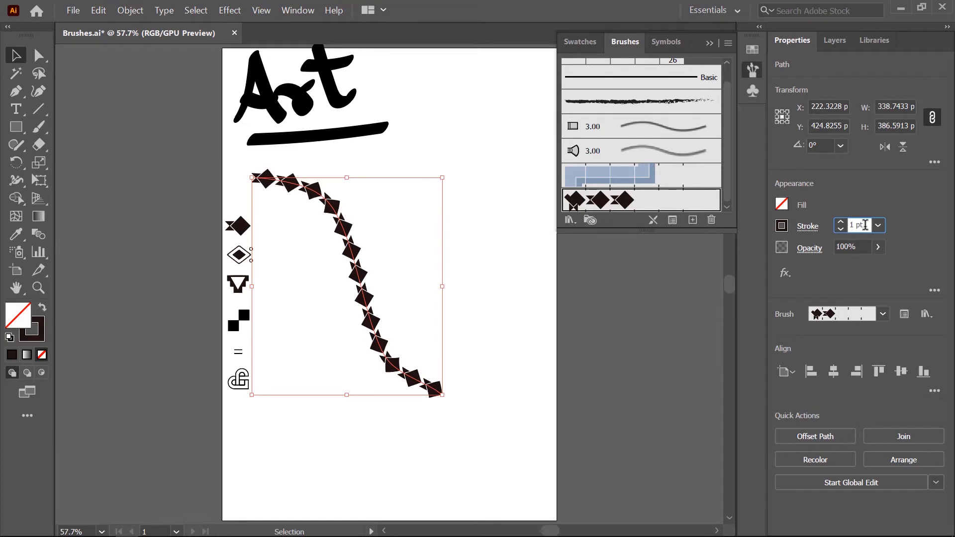
{"action": "scroll", "coordinate": [865, 225], "scroll_direction": "down", "scroll_amount": 1}
{"action": "scroll", "coordinate": [865, 225], "scroll_direction": "down", "scroll_amount": 2}
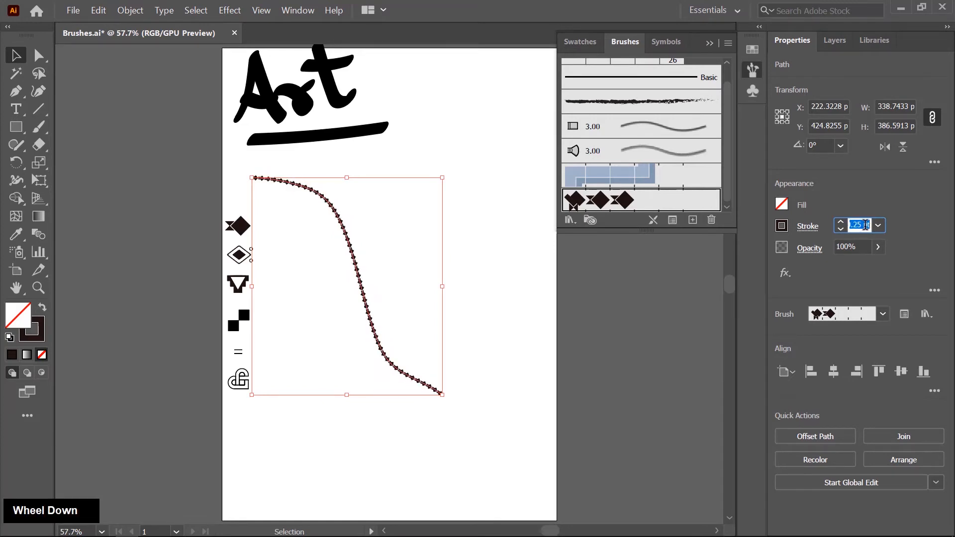
{"action": "scroll", "coordinate": [865, 225], "scroll_direction": "up", "scroll_amount": 1}
{"action": "scroll", "coordinate": [865, 225], "scroll_direction": "up", "scroll_amount": 3}
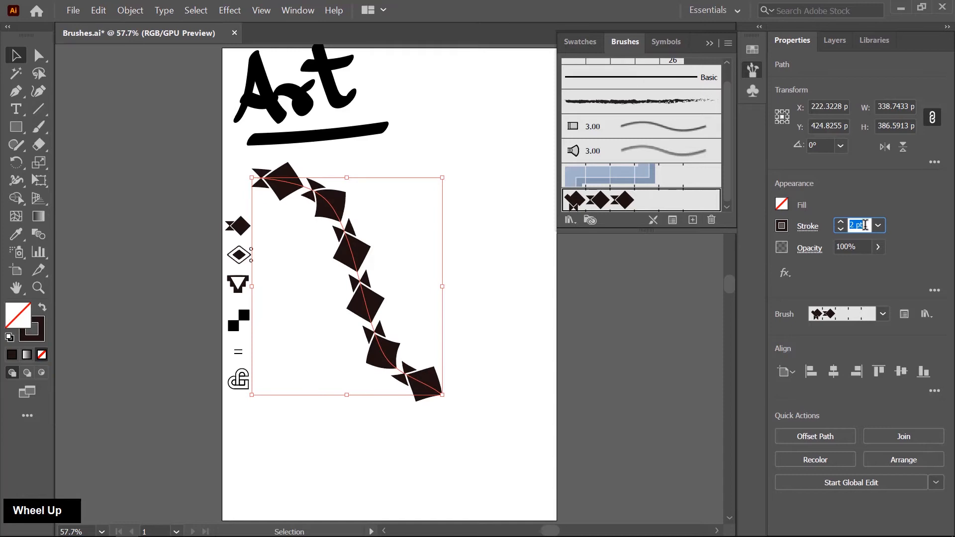
{"action": "scroll", "coordinate": [865, 225], "scroll_direction": "down", "scroll_amount": 1}
{"action": "scroll", "coordinate": [865, 225], "scroll_direction": "down", "scroll_amount": 2}
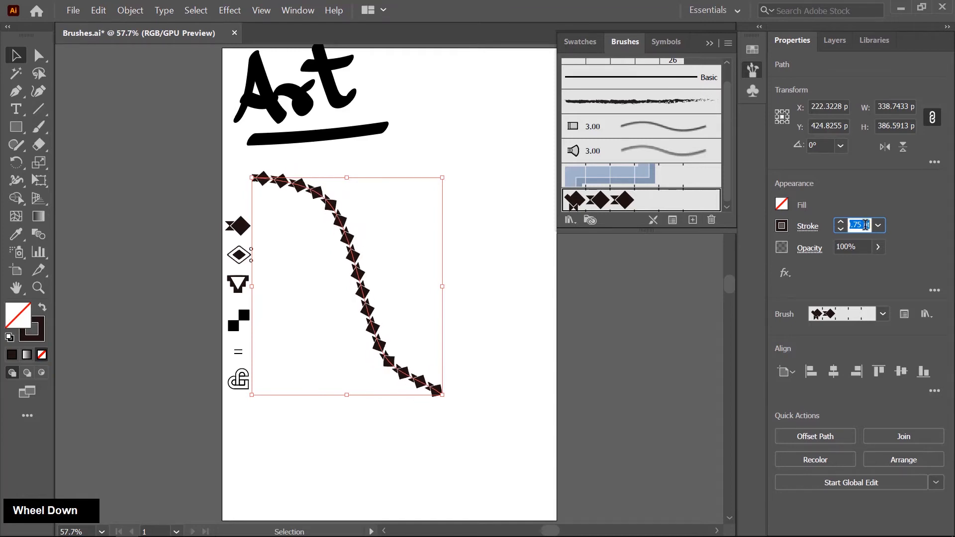
{"action": "left_click", "coordinate": [481, 278]}
Step: Draw a circle about 254 pt in diameter beside the patterned curve with the Ellipse tool
{"action": "right_click", "coordinate": [16, 127]}
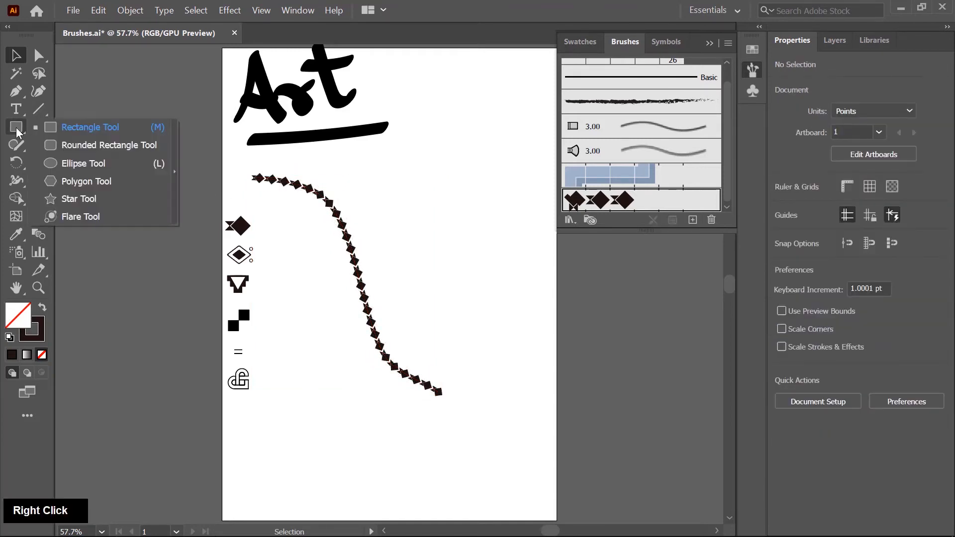
{"action": "left_click", "coordinate": [74, 164]}
{"action": "left_click_drag", "start_coordinate": [397, 173], "coordinate": [539, 314]}
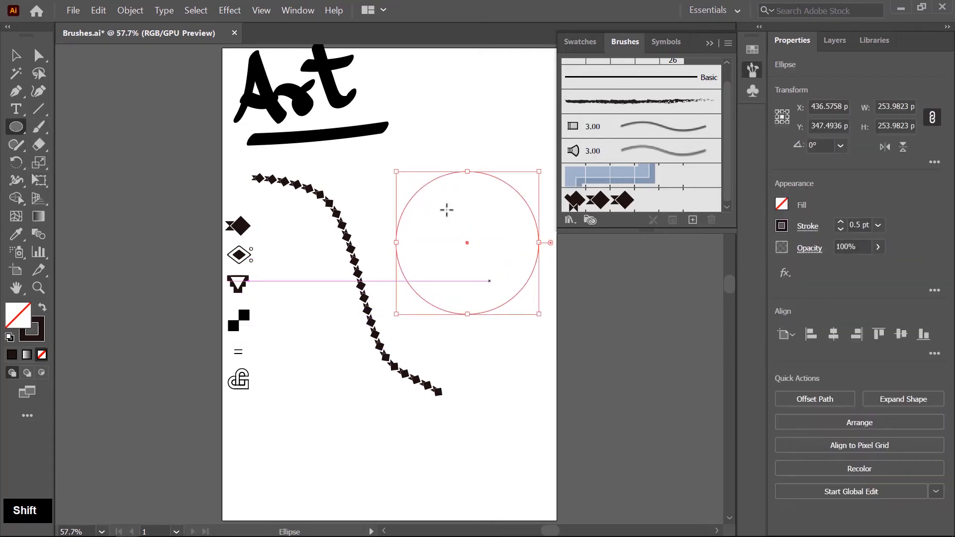
Step: Apply the solid diamond pattern brush to the circle, try several stroke weights and settle on 0.75 pt
{"action": "left_click", "coordinate": [609, 207]}
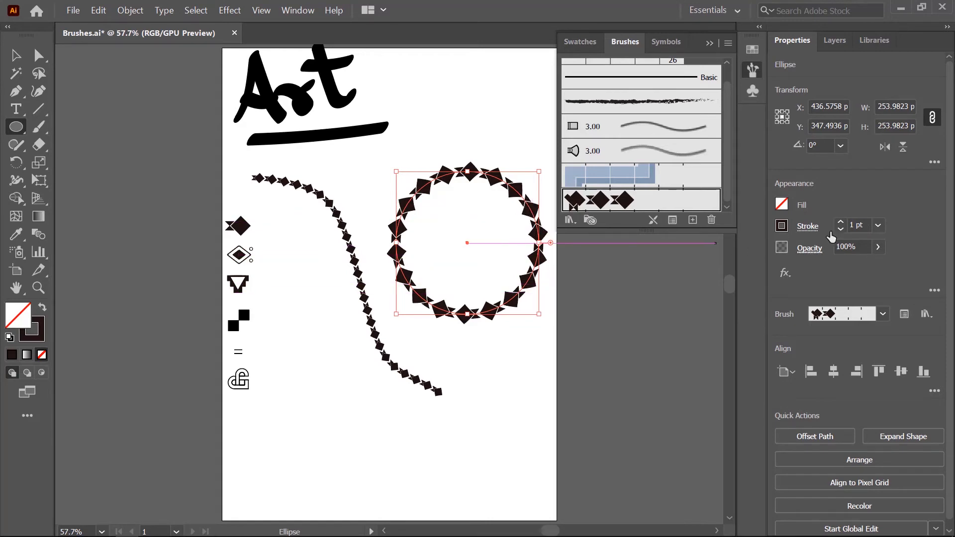
{"action": "left_click", "coordinate": [863, 224]}
{"action": "scroll", "coordinate": [864, 226], "scroll_direction": "down", "scroll_amount": 1}
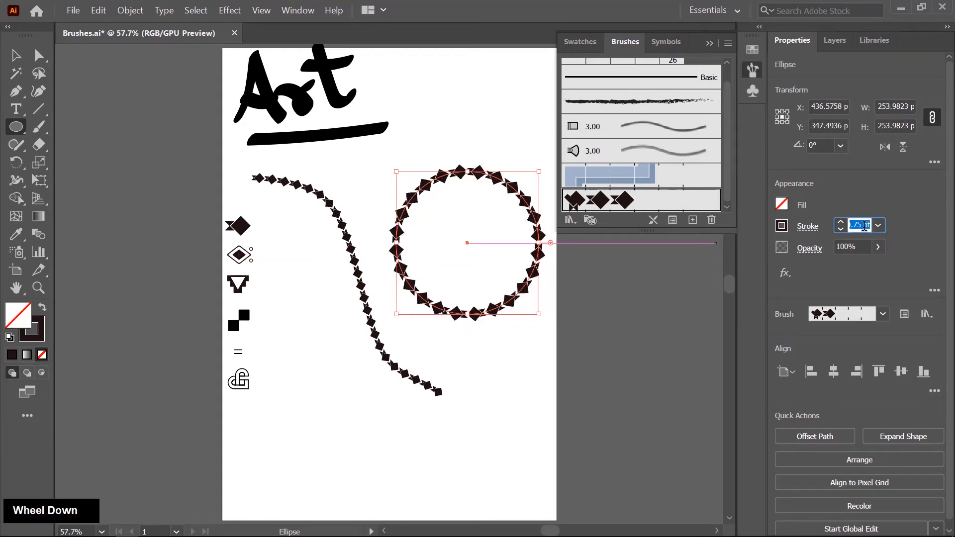
{"action": "scroll", "coordinate": [864, 225], "scroll_direction": "down", "scroll_amount": 1}
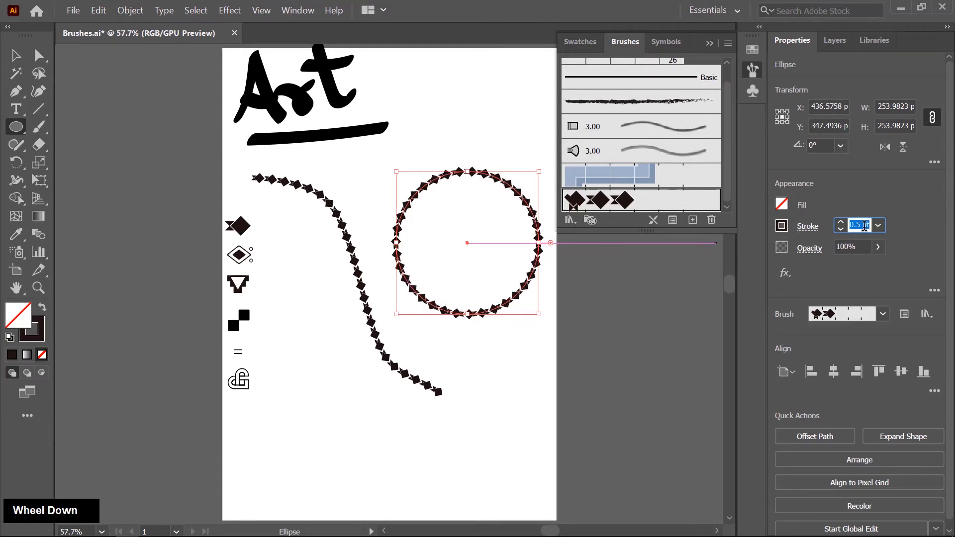
{"action": "scroll", "coordinate": [863, 225], "scroll_direction": "up", "scroll_amount": 1}
{"action": "scroll", "coordinate": [864, 225], "scroll_direction": "up", "scroll_amount": 1}
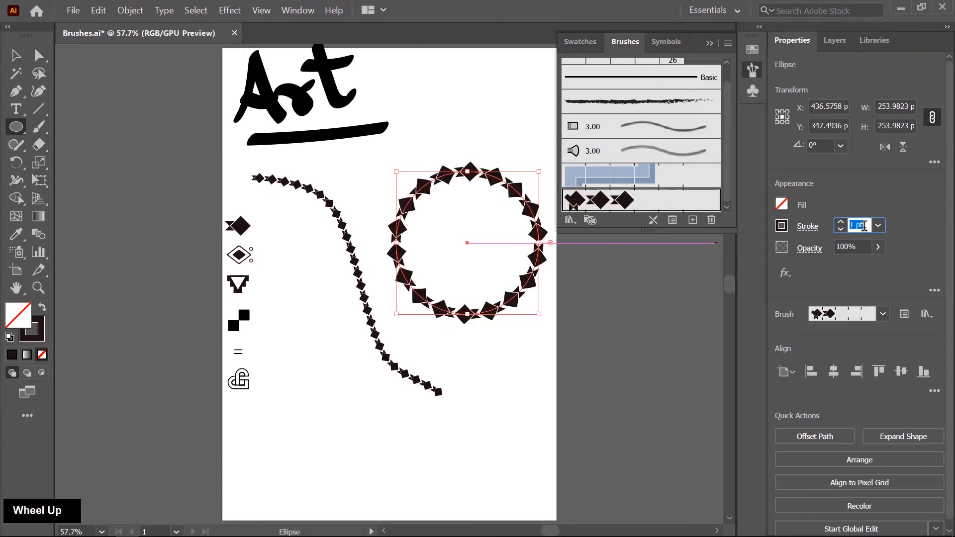
{"action": "scroll", "coordinate": [864, 226], "scroll_direction": "up", "scroll_amount": 1}
{"action": "scroll", "coordinate": [864, 225], "scroll_direction": "down", "scroll_amount": 2}
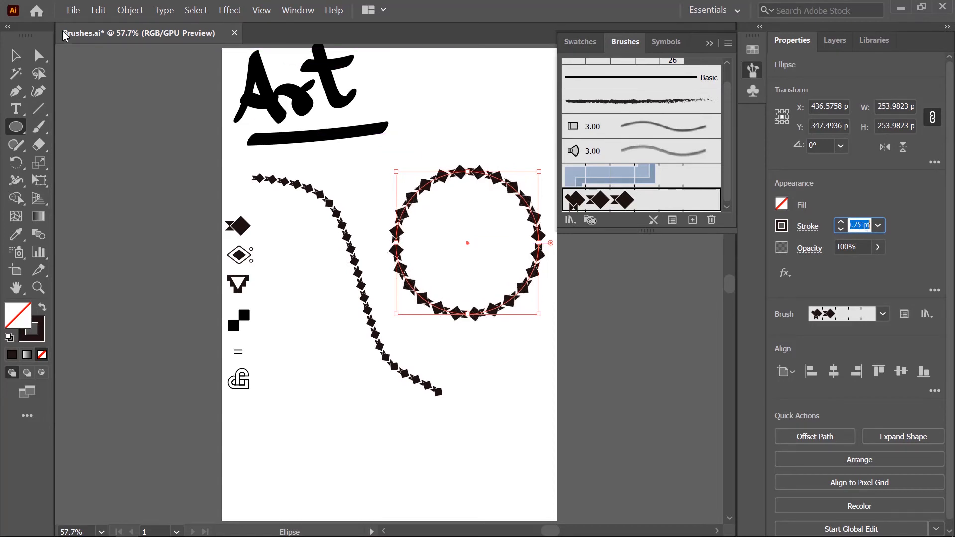
Step: Try larger and smaller fixed scales up to 173% in the solid diamond pattern brush's options and cancel the changes
{"action": "left_click", "coordinate": [17, 57]}
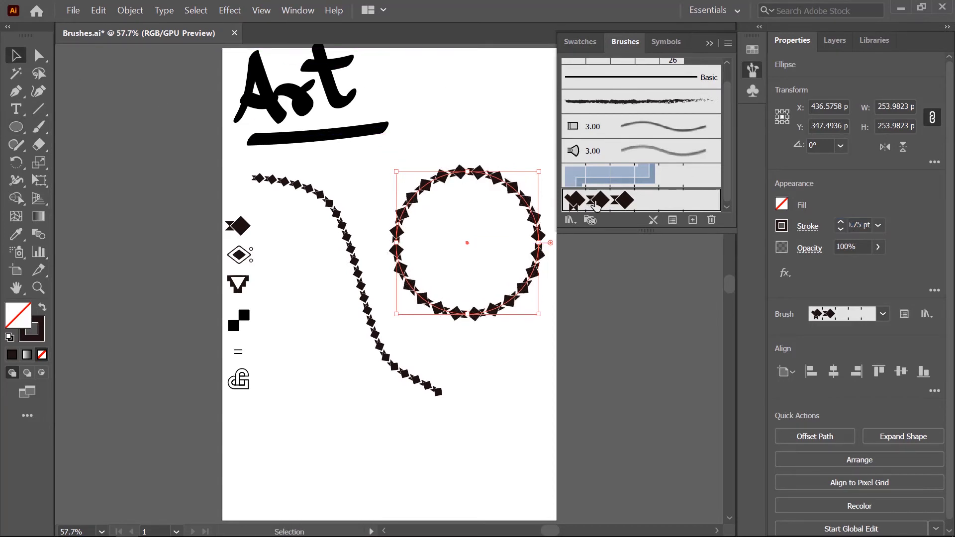
{"action": "double_click", "coordinate": [668, 202]}
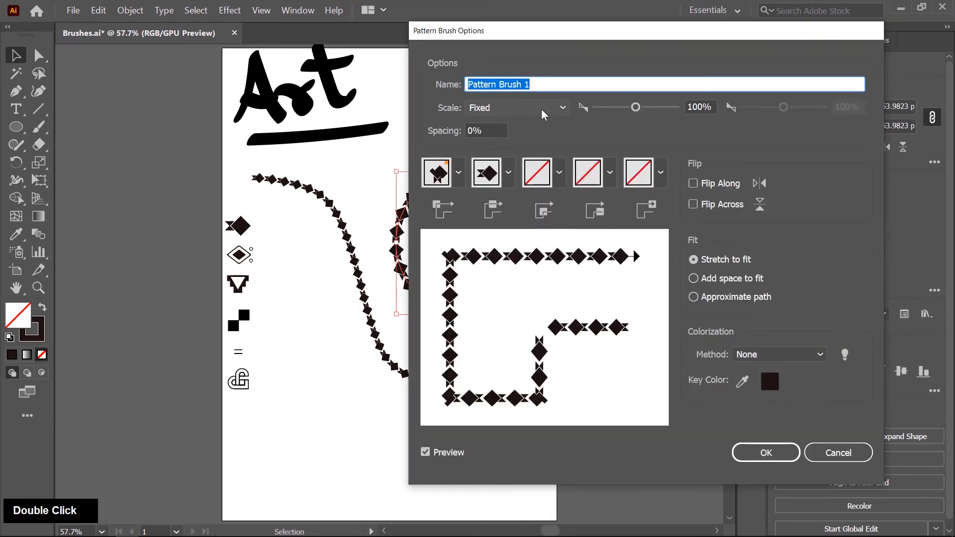
{"action": "left_click_drag", "start_coordinate": [635, 107], "coordinate": [645, 107]}
{"action": "left_click_drag", "start_coordinate": [610, 32], "coordinate": [766, 41]}
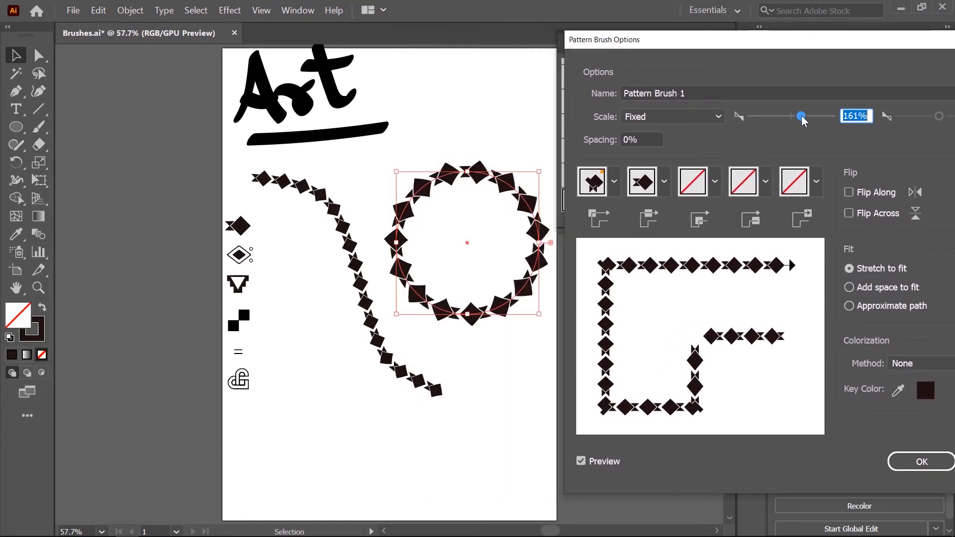
{"action": "left_click_drag", "start_coordinate": [801, 115], "coordinate": [789, 115]}
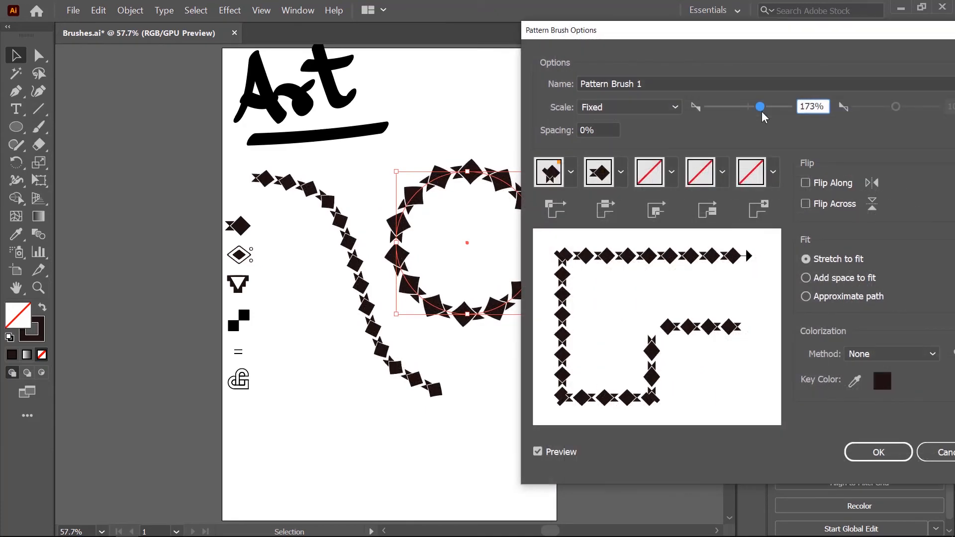
{"action": "left_click_drag", "start_coordinate": [762, 111], "coordinate": [745, 110]}
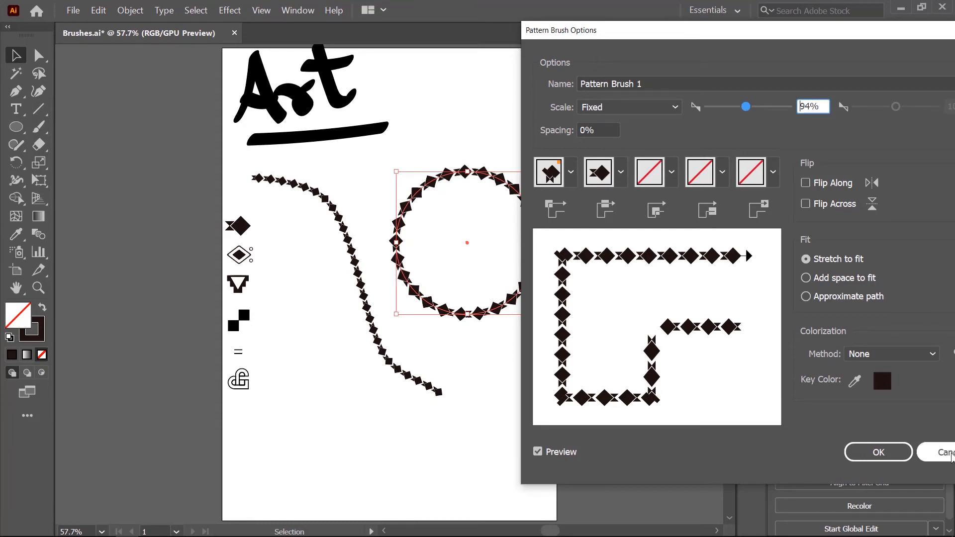
{"action": "left_click", "coordinate": [946, 452]}
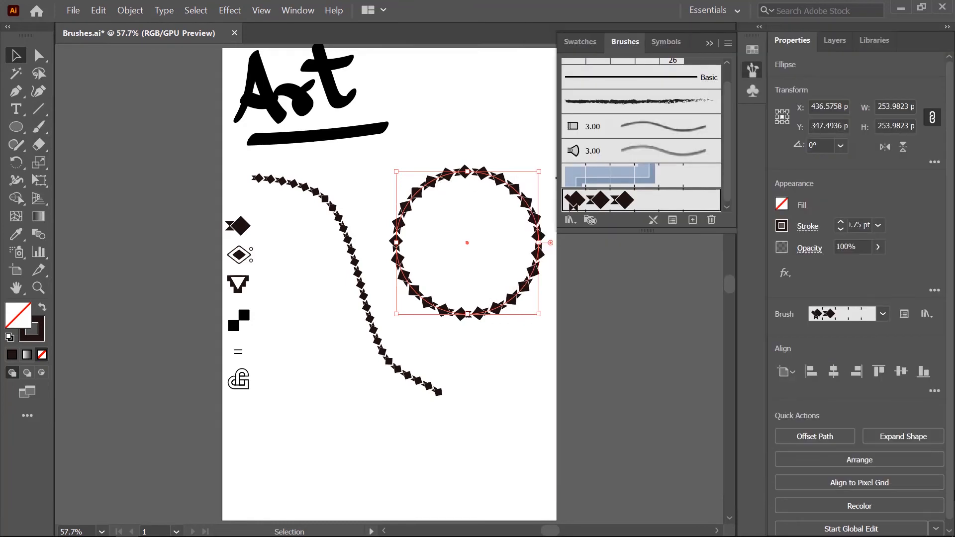
Step: Set the pattern scale to 261% in the stroke options of the selected circle only
{"action": "left_click", "coordinate": [669, 220]}
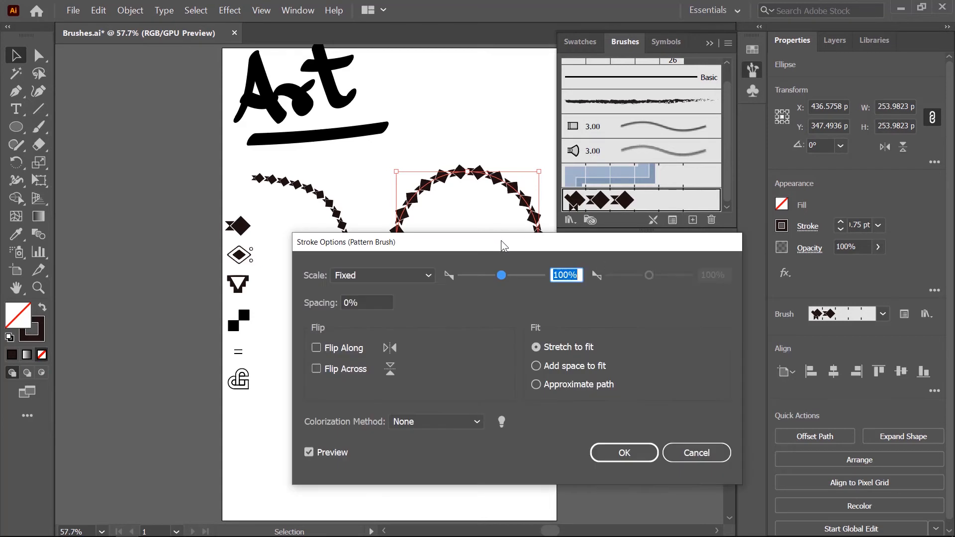
{"action": "mouse_move", "coordinate": [504, 245]}
{"action": "left_mouse_down"}
{"action": "mouse_move", "coordinate": [555, 253]}
{"action": "mouse_move", "coordinate": [570, 282]}
{"action": "left_mouse_up"}
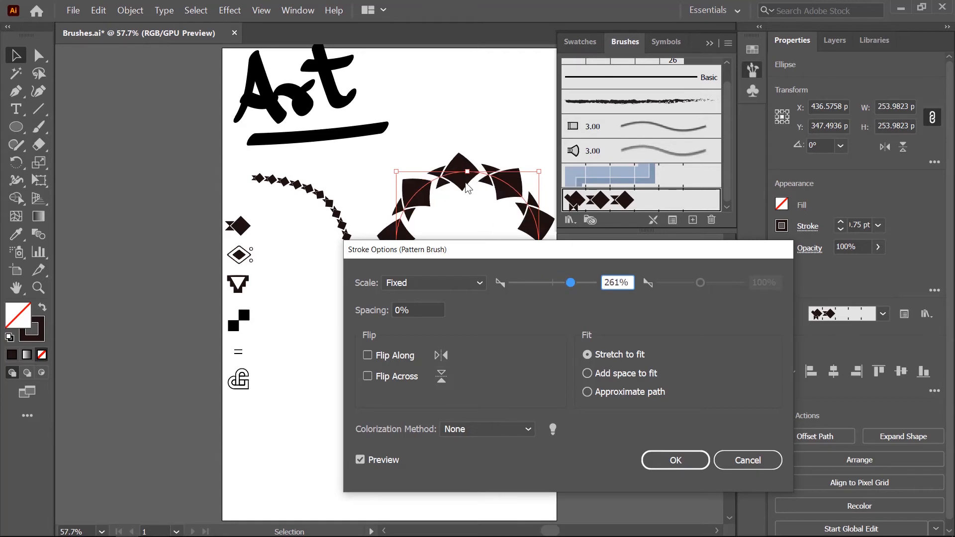
{"action": "left_click", "coordinate": [679, 458]}
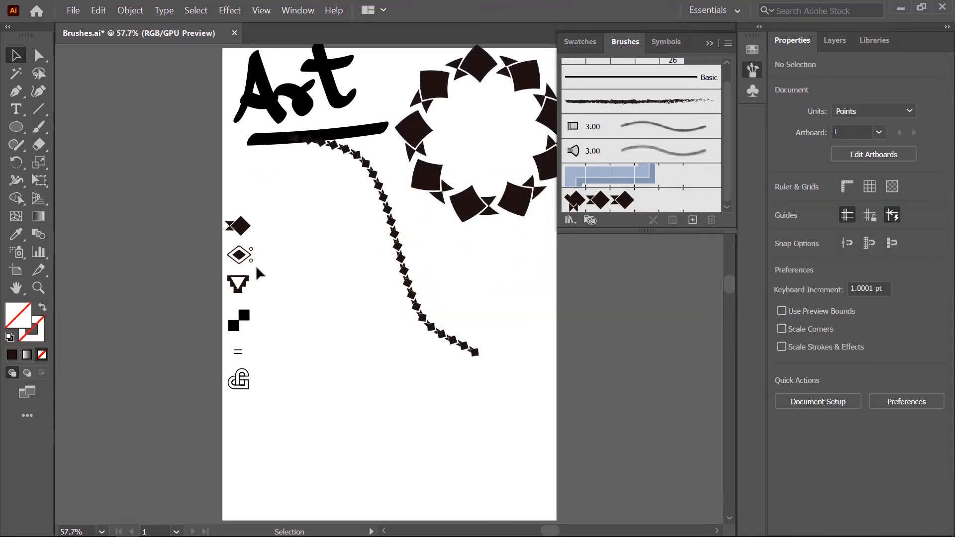
Step: Start a new pattern brush from the outlined diamond motif with small circles and set its spacing to 25%
{"action": "left_click", "coordinate": [240, 255]}
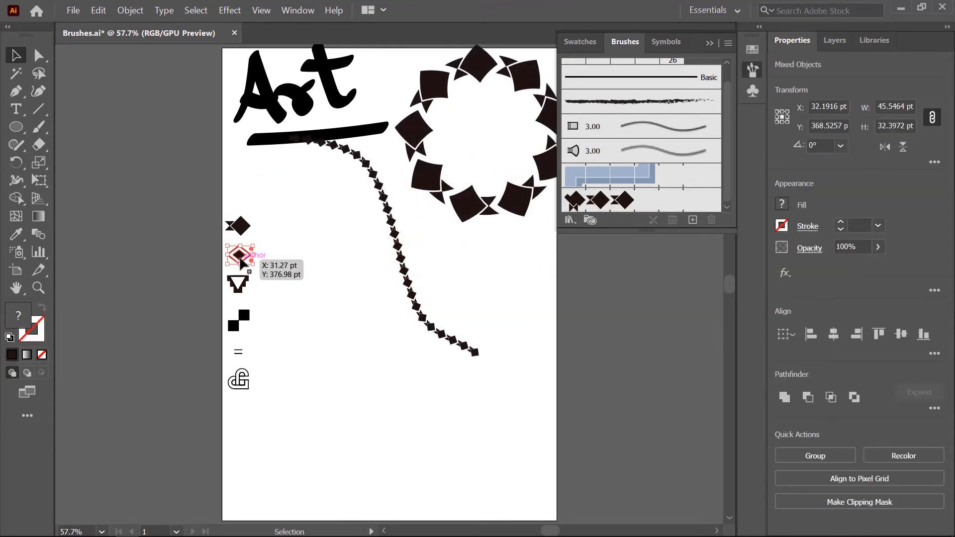
{"action": "left_click", "coordinate": [688, 222]}
{"action": "left_click", "coordinate": [454, 240]}
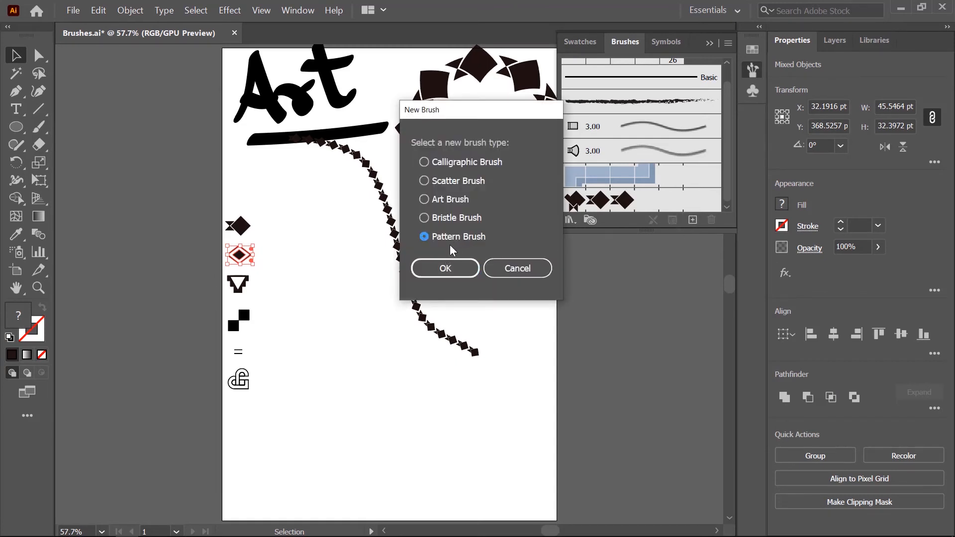
{"action": "left_click", "coordinate": [446, 268]}
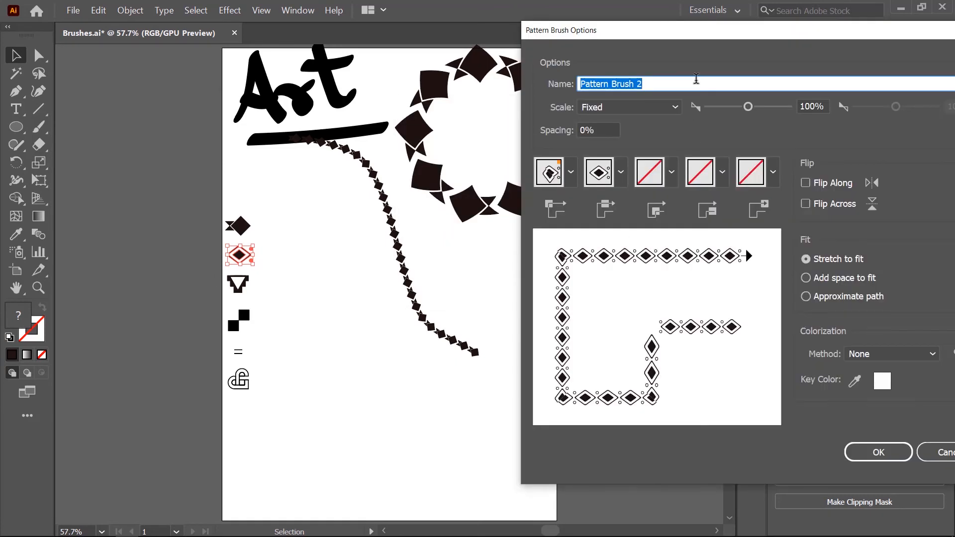
{"action": "left_click_drag", "start_coordinate": [714, 36], "coordinate": [525, 36]}
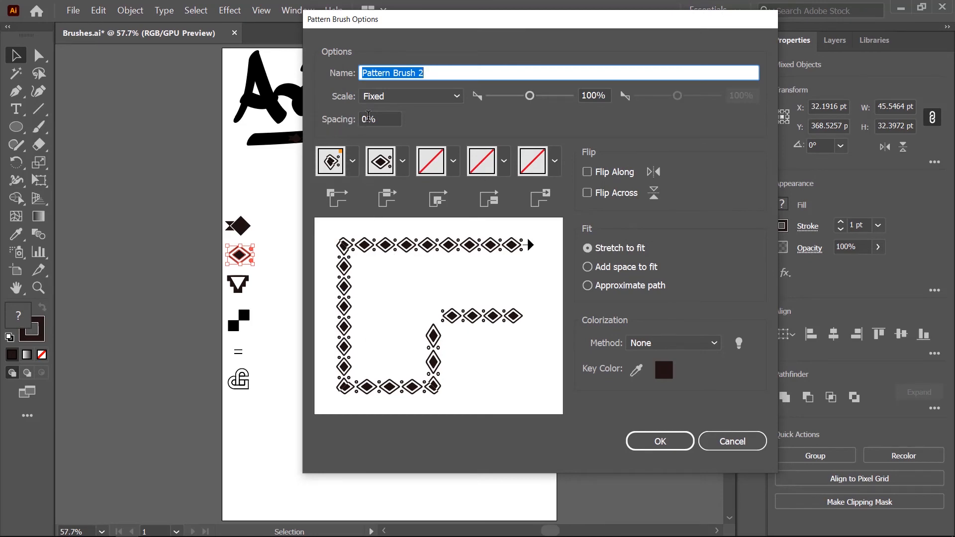
{"action": "left_click", "coordinate": [387, 116]}
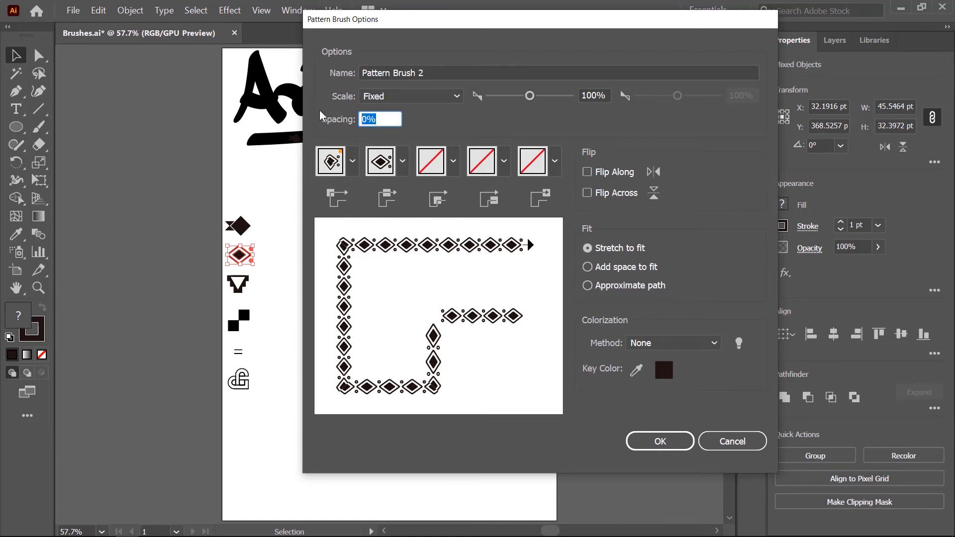
{"action": "type", "text": "25"}
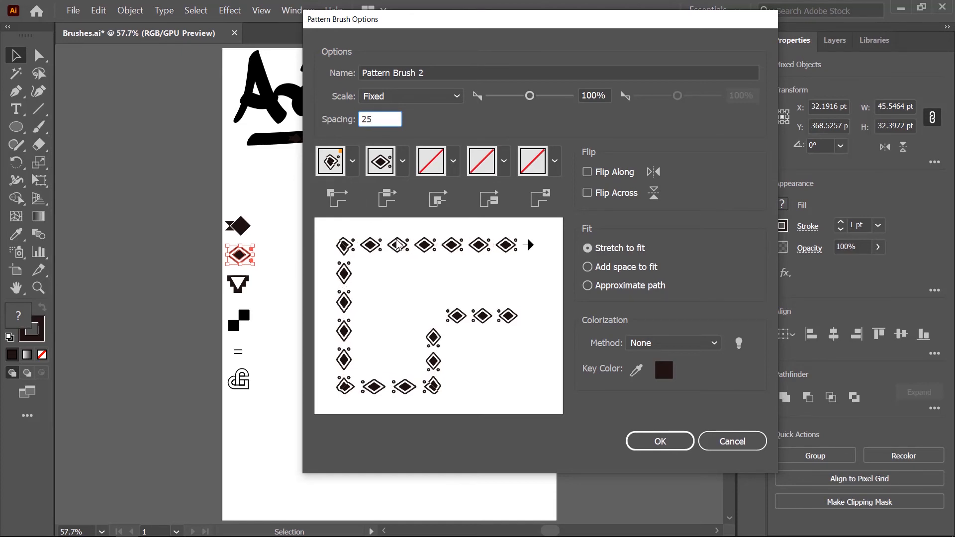
Step: Try Flip Along and Flip Across, leave both off with colorization set to None, and create the brush
{"action": "left_click", "coordinate": [586, 172]}
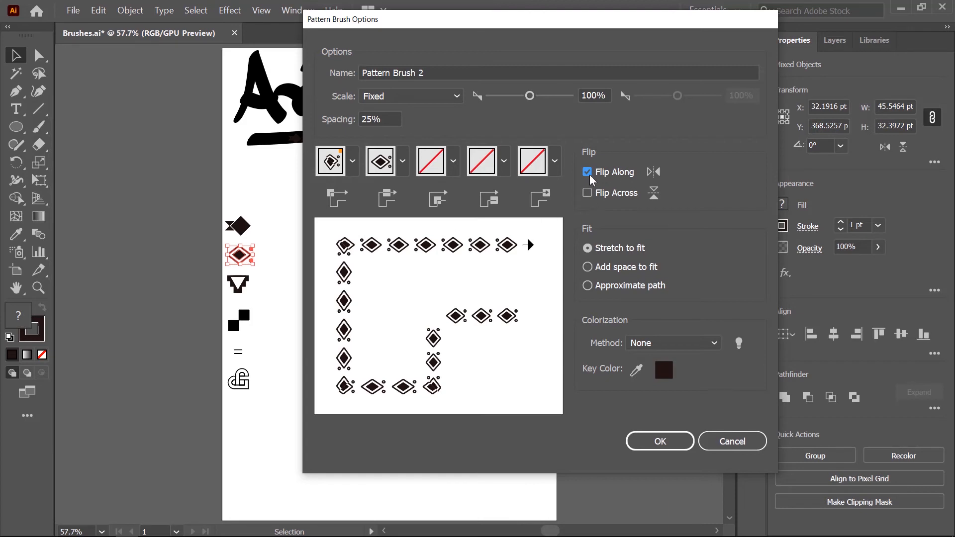
{"action": "left_click", "coordinate": [588, 172]}
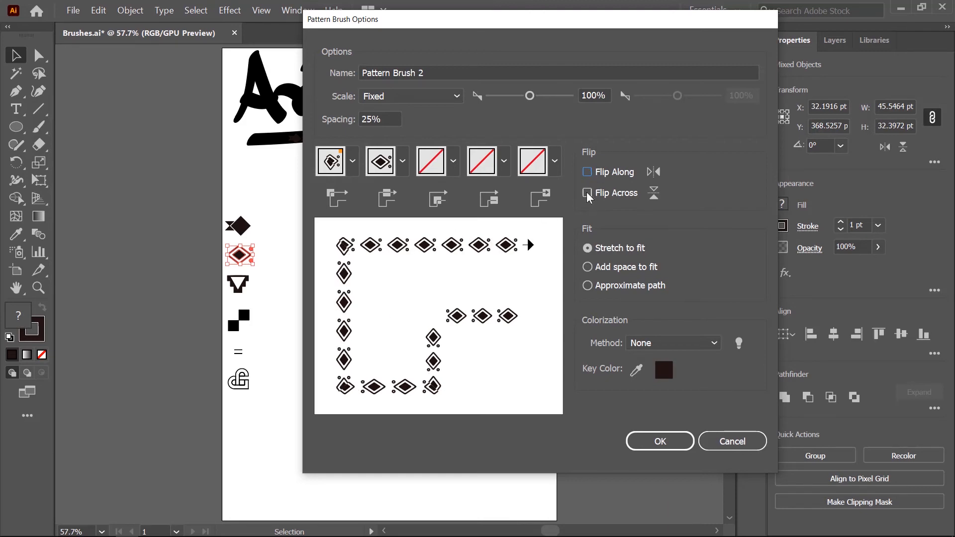
{"action": "left_click", "coordinate": [587, 193]}
{"action": "left_click", "coordinate": [587, 194]}
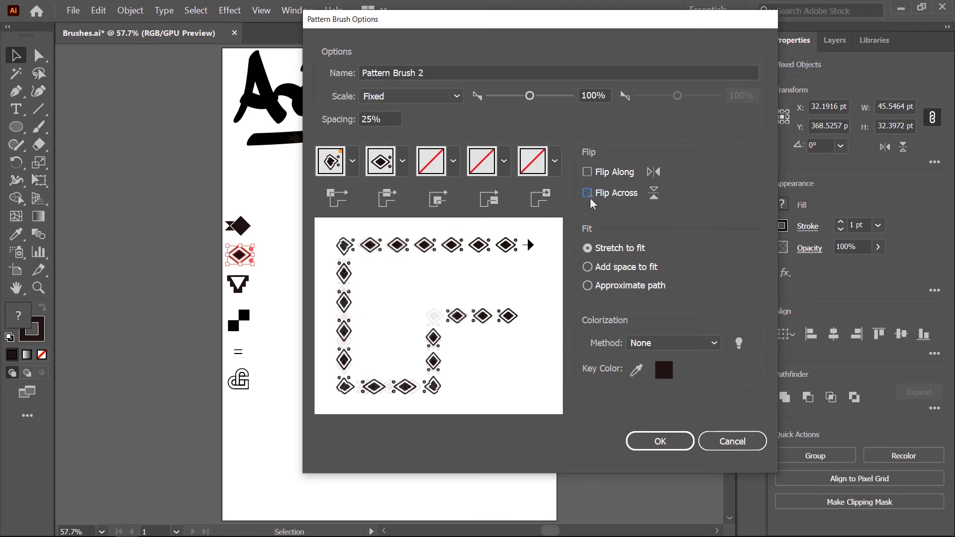
{"action": "left_click", "coordinate": [691, 341]}
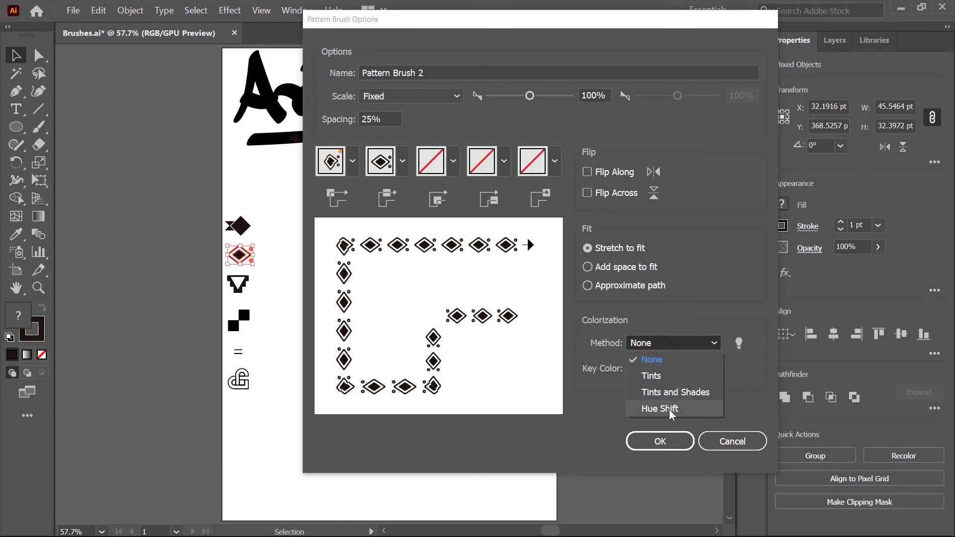
{"action": "left_click", "coordinate": [604, 389]}
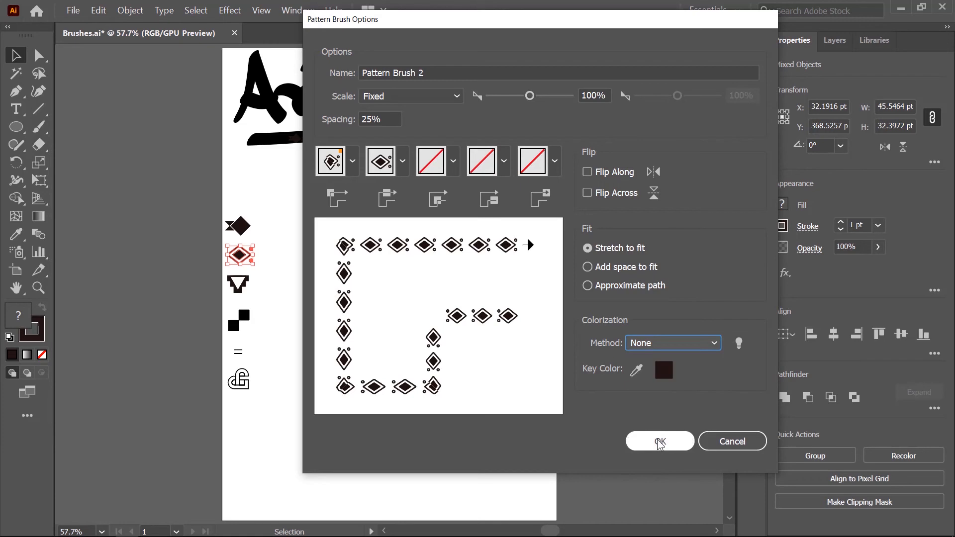
{"action": "left_click", "coordinate": [660, 442]}
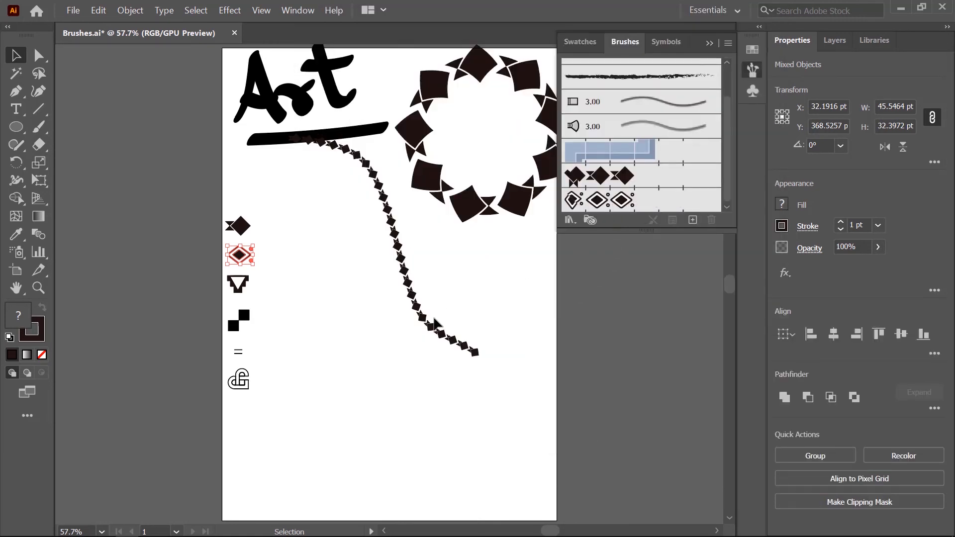
Step: Draw a square about 277 pt wide in the artboard's lower part and apply the outlined diamond pattern brush
{"action": "scroll", "coordinate": [418, 330], "scroll_direction": "down", "scroll_amount": 1}
{"action": "right_click", "coordinate": [16, 126]}
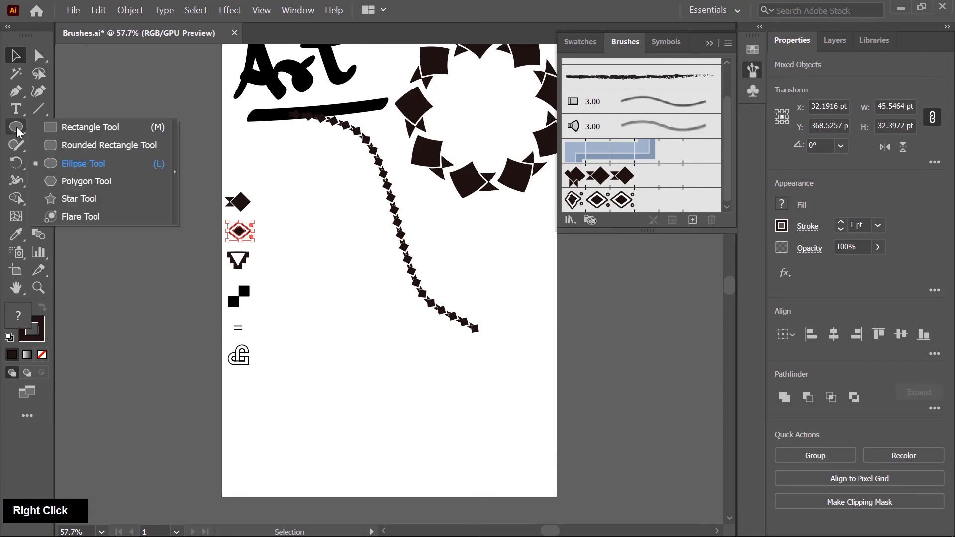
{"action": "left_click", "coordinate": [77, 128]}
{"action": "mouse_move", "coordinate": [334, 318]}
{"action": "left_mouse_down"}
{"action": "mouse_move", "coordinate": [484, 449]}
{"action": "mouse_move", "coordinate": [489, 473]}
{"action": "left_mouse_up"}
{"action": "left_click", "coordinate": [621, 201]}
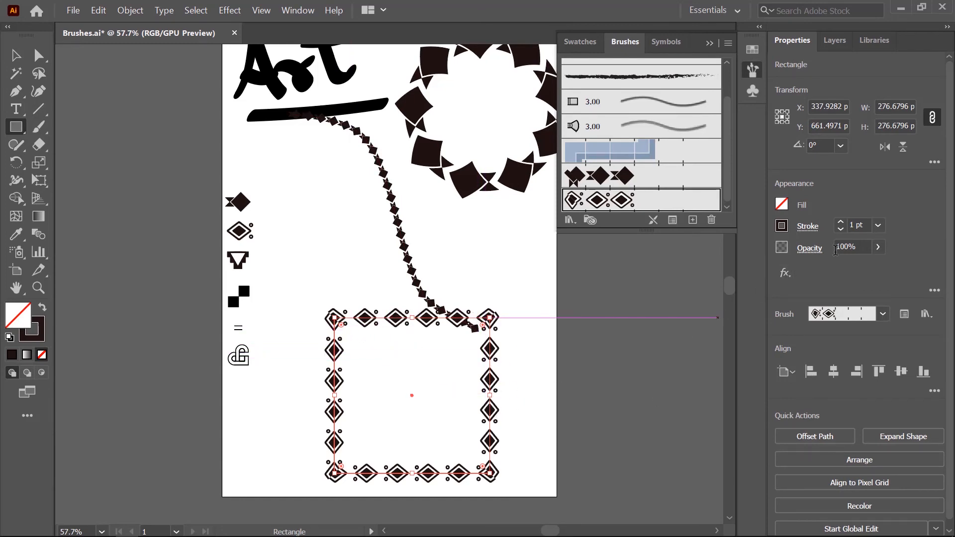
Step: Try thinner stroke weights on the patterned square, return it to 1 pt and move it off the artboard to the right
{"action": "left_click", "coordinate": [866, 225]}
{"action": "scroll", "coordinate": [866, 225], "scroll_direction": "down", "scroll_amount": 3}
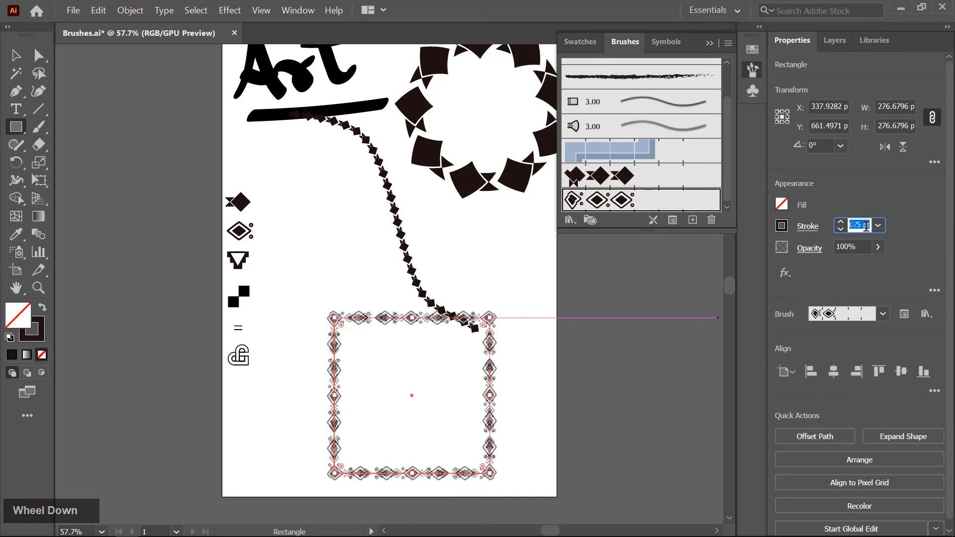
{"action": "scroll", "coordinate": [866, 225], "scroll_direction": "up", "scroll_amount": 3}
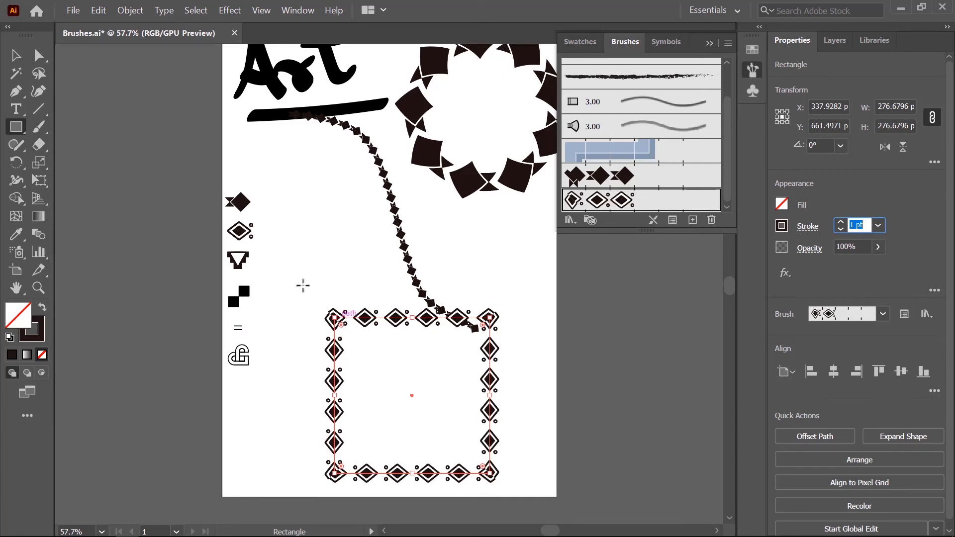
{"action": "key", "text": "v"}
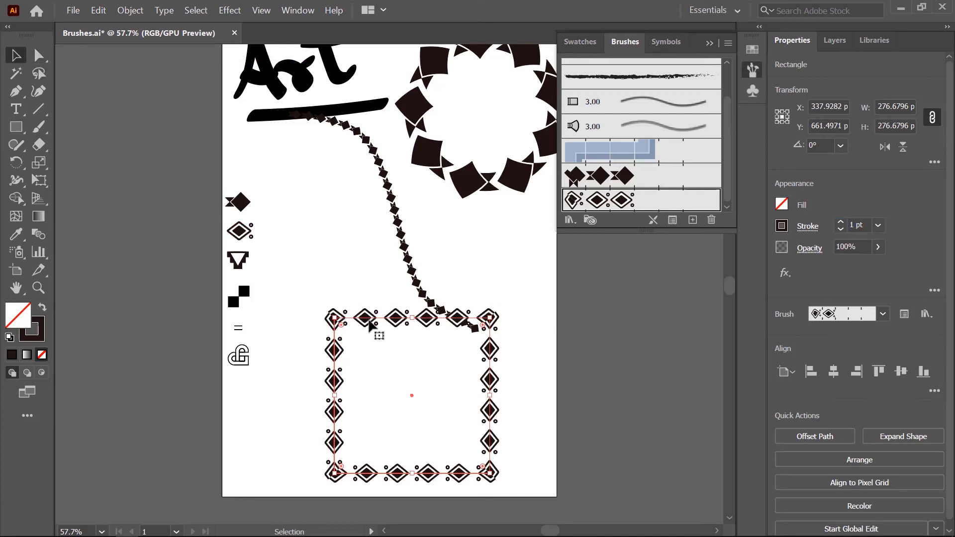
{"action": "mouse_move", "coordinate": [395, 327]}
{"action": "left_mouse_down"}
{"action": "mouse_move", "coordinate": [666, 301]}
{"action": "mouse_move", "coordinate": [678, 290]}
{"action": "left_mouse_up"}
Step: Create a pattern brush from the two short parallel lines with the default options
{"action": "scroll", "coordinate": [240, 357], "scroll_direction": "up", "scroll_amount": 4}
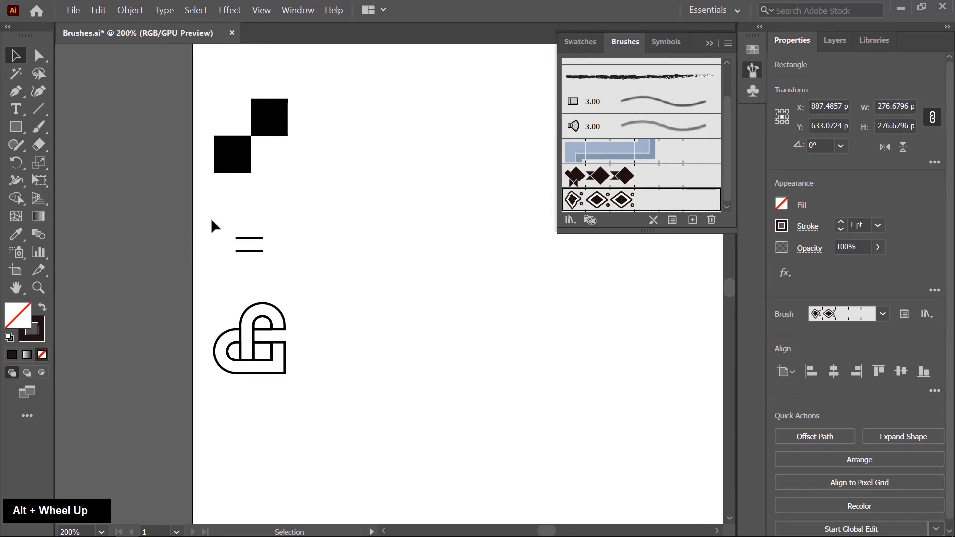
{"action": "left_click_drag", "start_coordinate": [211, 218], "coordinate": [302, 262]}
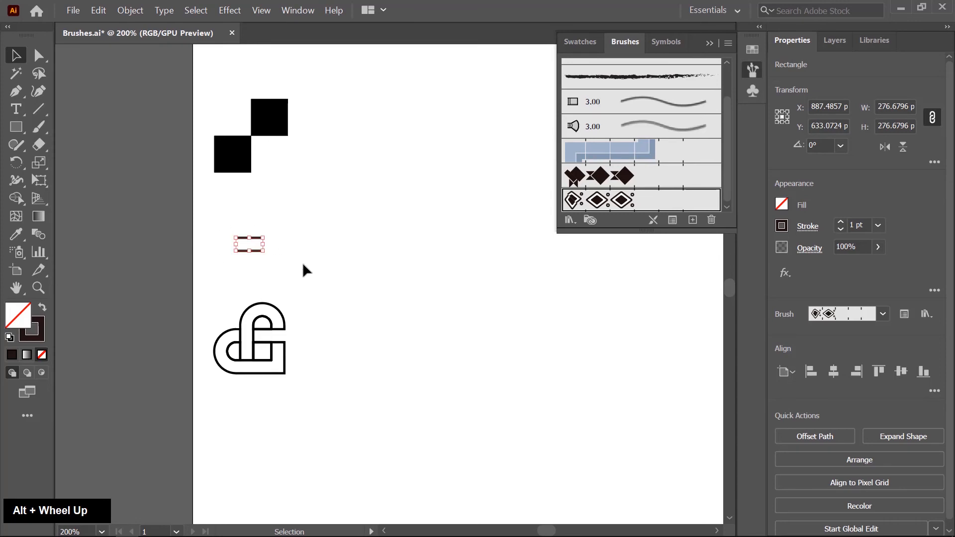
{"action": "left_click", "coordinate": [693, 220]}
{"action": "left_click", "coordinate": [446, 238]}
{"action": "left_click", "coordinate": [452, 269]}
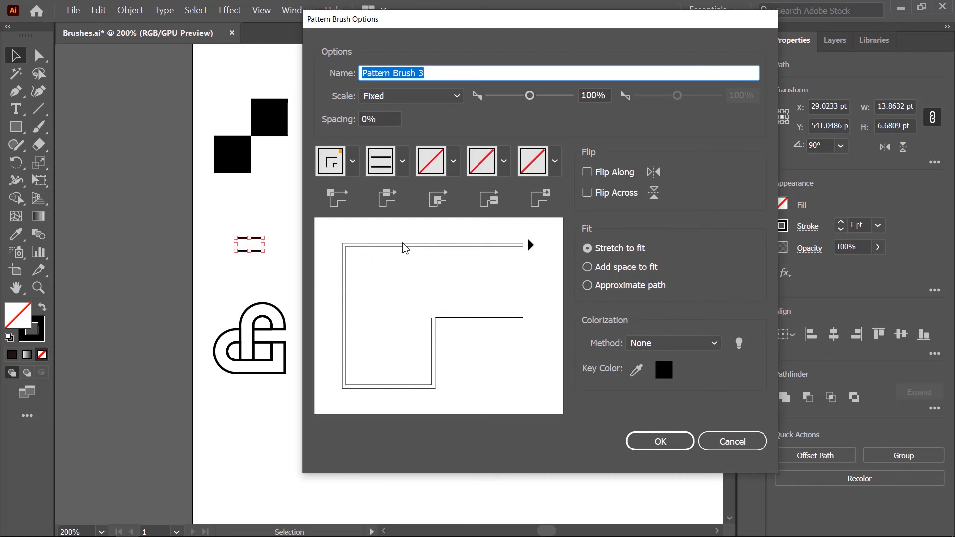
{"action": "left_click", "coordinate": [660, 441]}
{"action": "key", "text": "alt"}
{"action": "scroll", "coordinate": [320, 275], "scroll_direction": "down", "scroll_amount": 2}
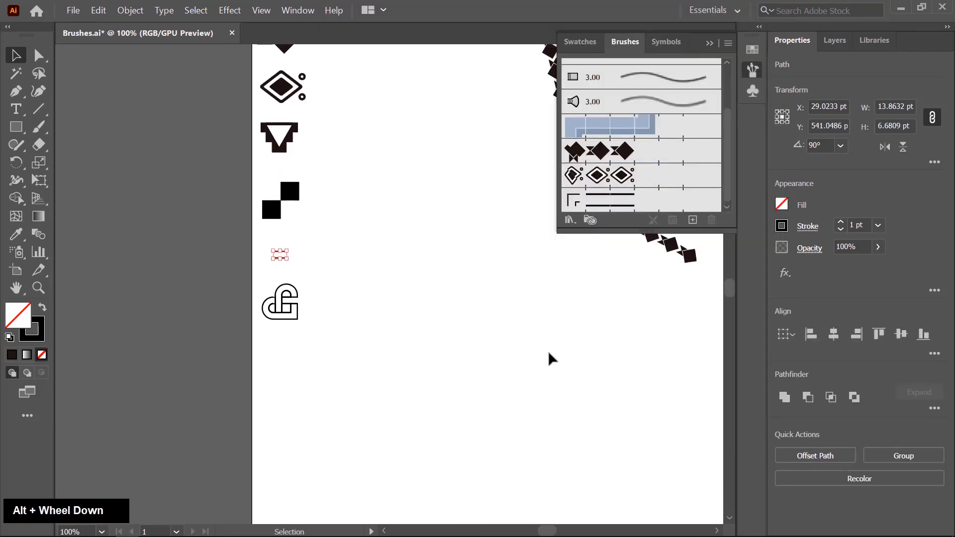
Step: Draw a rectangle about 241 by 280 pt in the artboard's lower part and apply the double-line pattern brush
{"action": "left_click_drag", "start_coordinate": [550, 358], "coordinate": [469, 282]}
{"action": "left_click", "coordinate": [17, 128]}
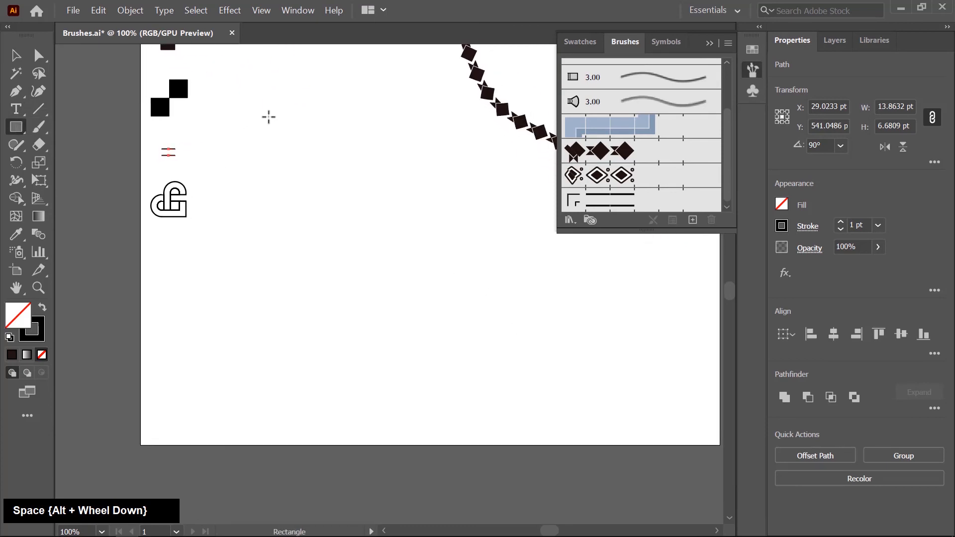
{"action": "left_click_drag", "start_coordinate": [274, 112], "coordinate": [509, 385]}
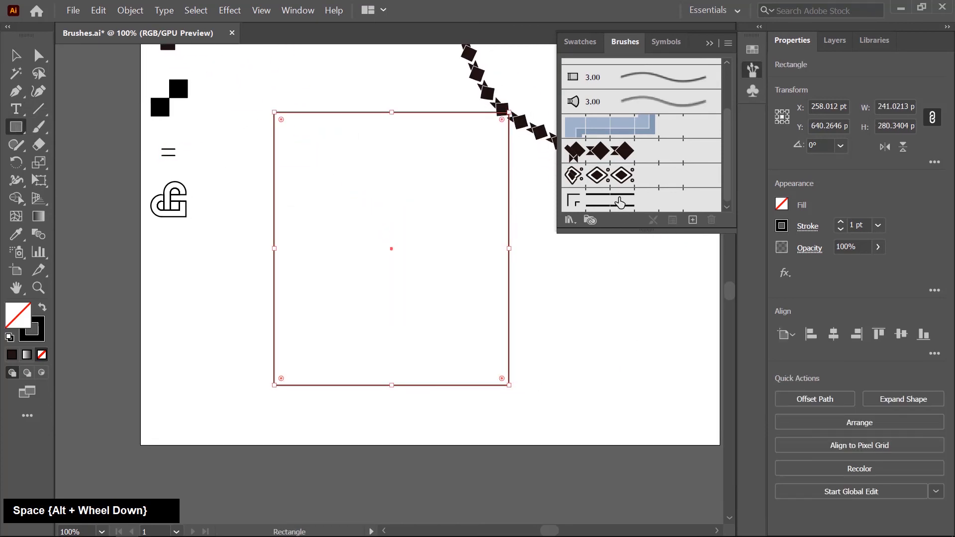
{"action": "left_click", "coordinate": [622, 201]}
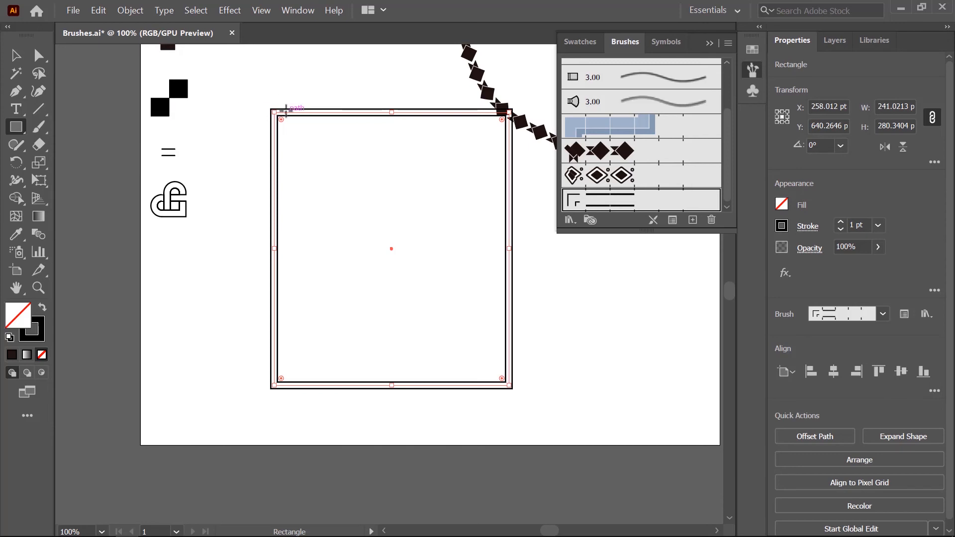
Step: Save the interlaced looped corner motif below the two short lines as a pattern swatch
{"action": "key", "text": "v"}
{"action": "left_click", "coordinate": [172, 201]}
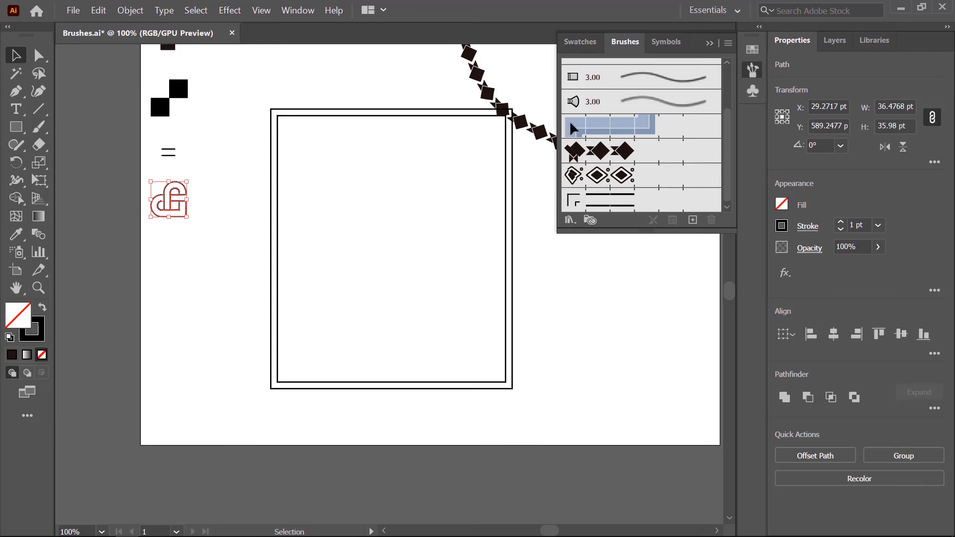
{"action": "left_click", "coordinate": [753, 50]}
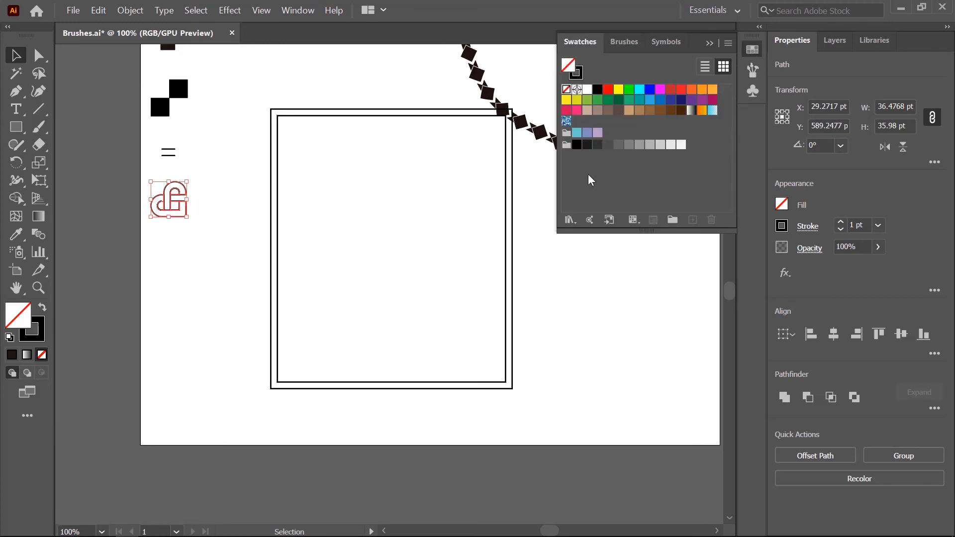
{"action": "left_click_drag", "start_coordinate": [171, 203], "coordinate": [584, 125]}
{"action": "left_click", "coordinate": [713, 48]}
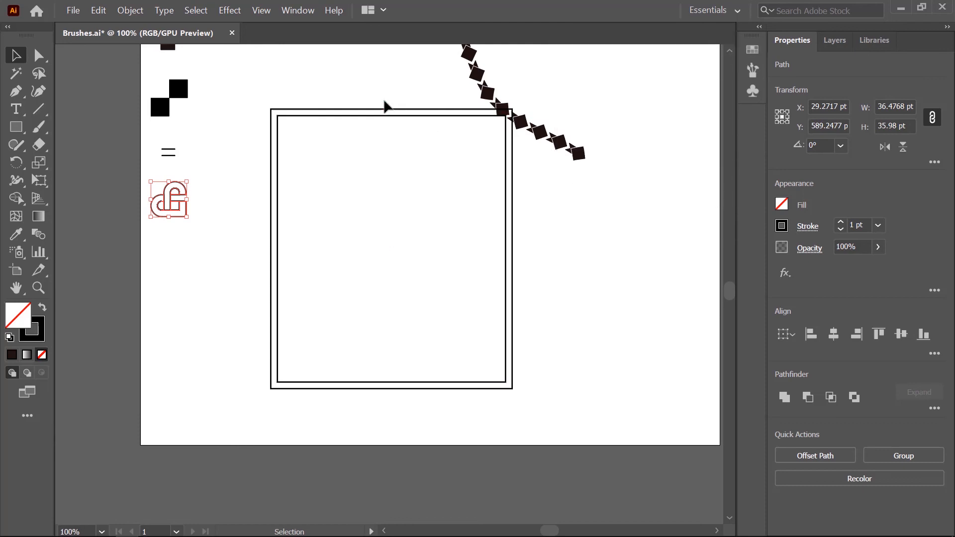
Step: Set the double-line brush's outer corner tile to New Pattern Swatch 1 and apply the change to the rectangle's existing strokes
{"action": "left_click", "coordinate": [392, 117]}
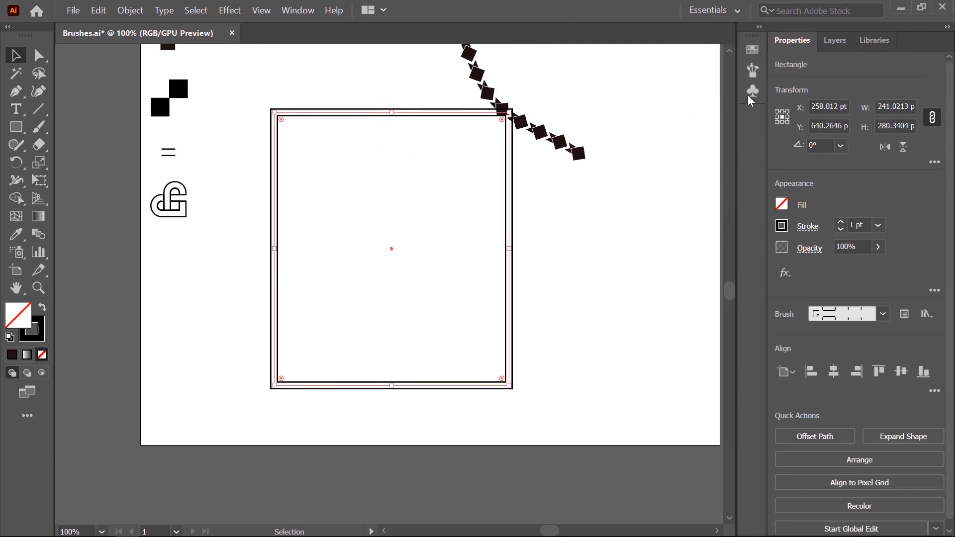
{"action": "left_click", "coordinate": [753, 70]}
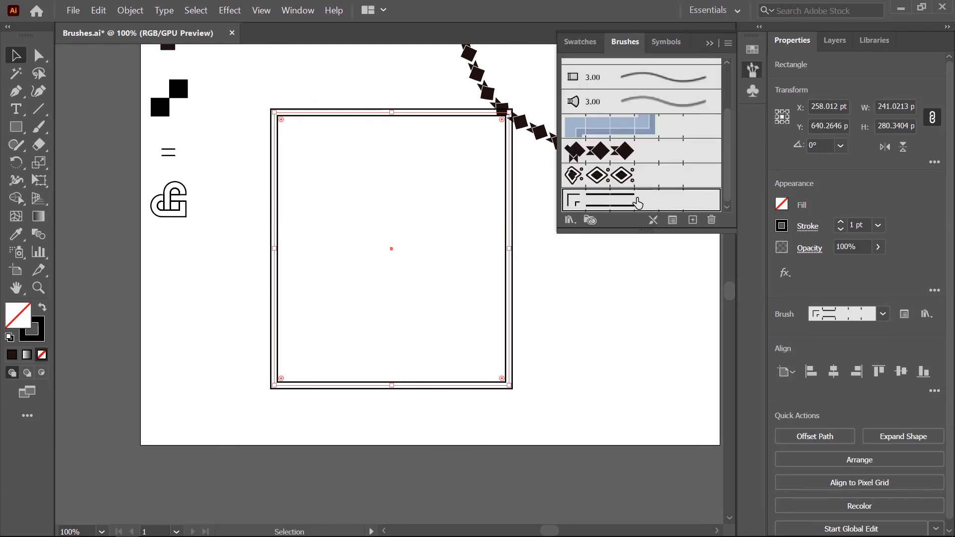
{"action": "double_click", "coordinate": [653, 200]}
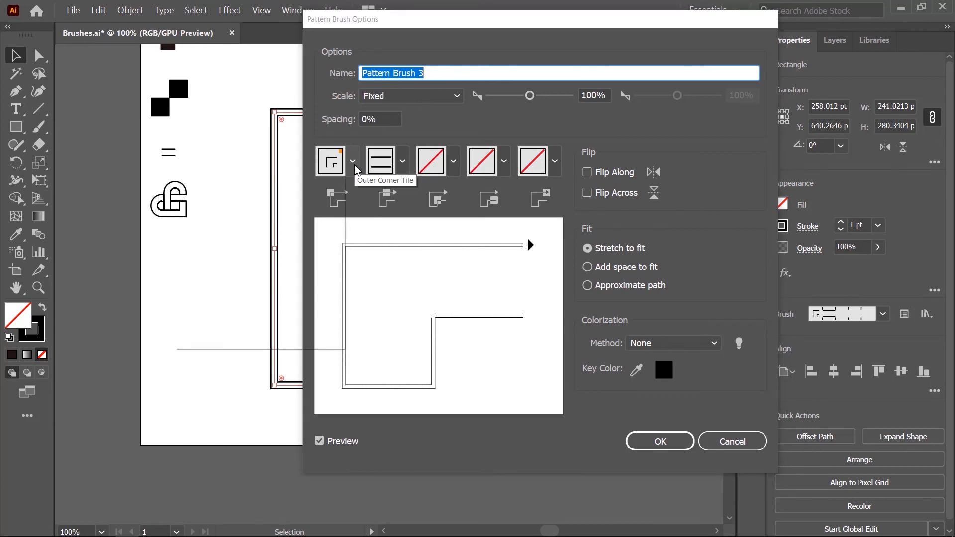
{"action": "left_click", "coordinate": [355, 167]}
{"action": "scroll", "coordinate": [337, 273], "scroll_direction": "down", "scroll_amount": 2}
{"action": "left_click_drag", "start_coordinate": [338, 274], "coordinate": [335, 298]}
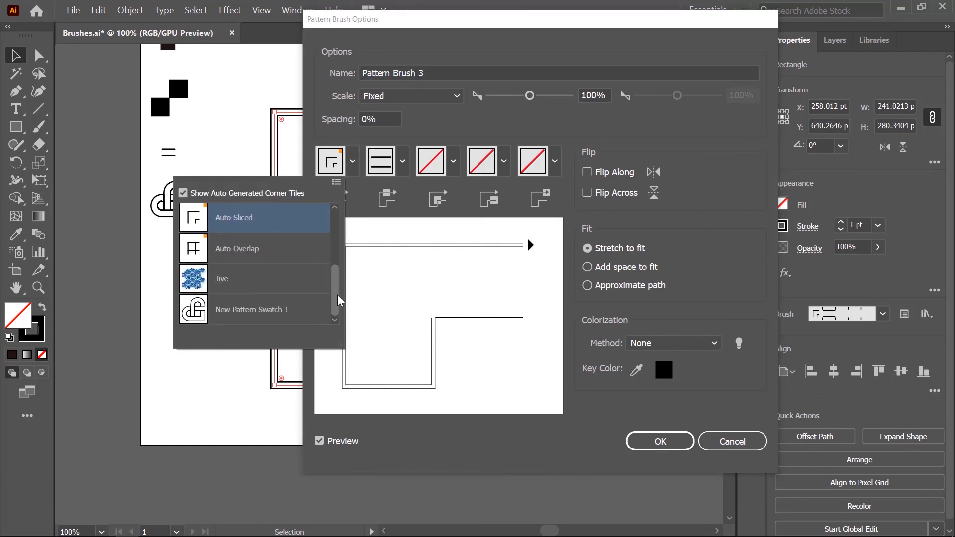
{"action": "left_click", "coordinate": [193, 309]}
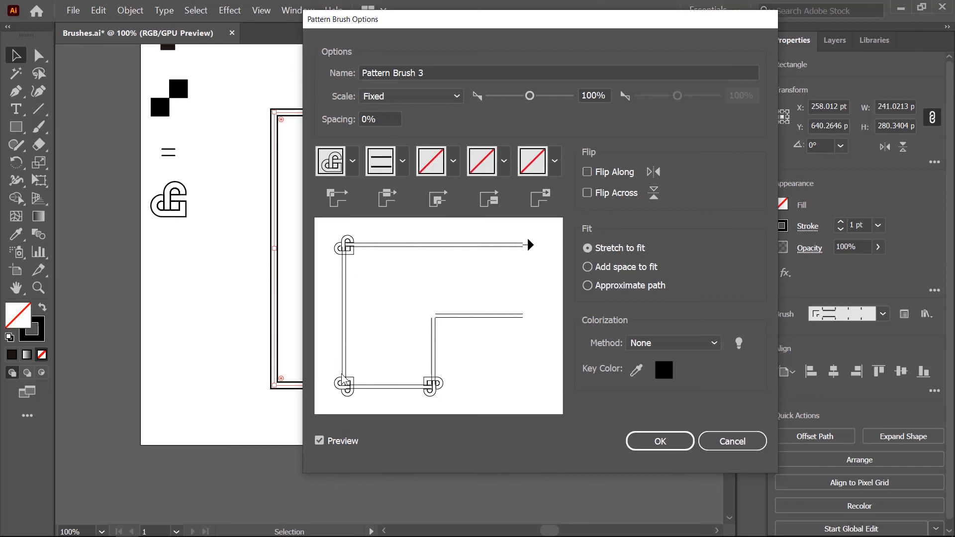
{"action": "left_click", "coordinate": [669, 441]}
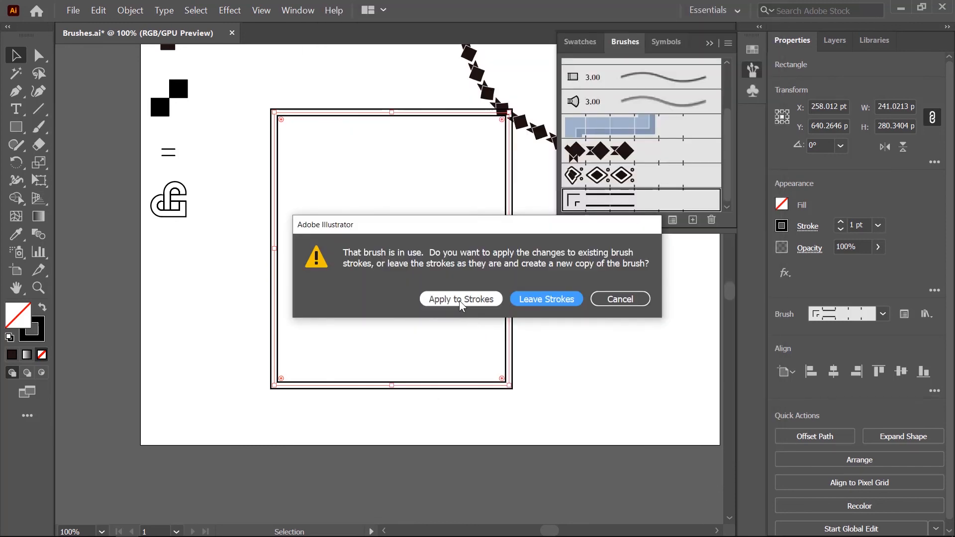
{"action": "left_click", "coordinate": [461, 300]}
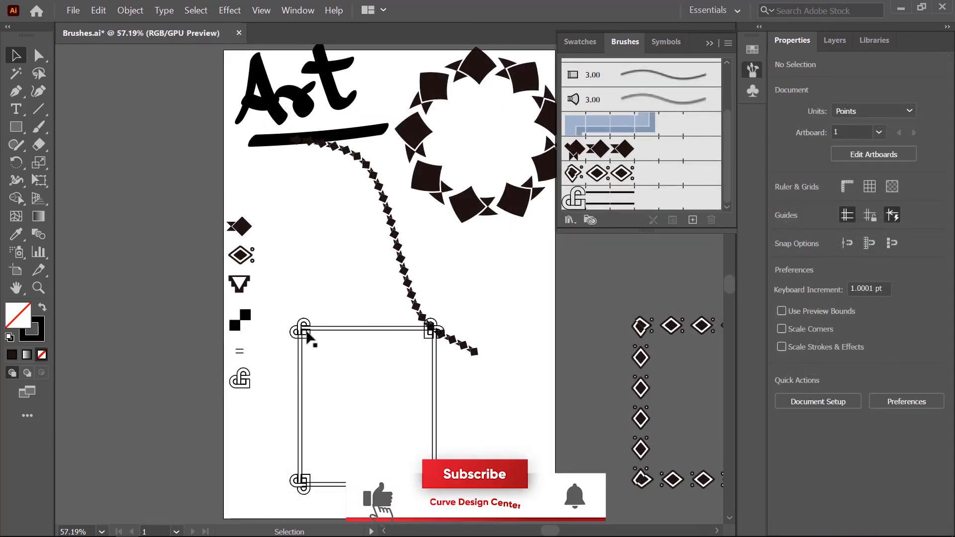